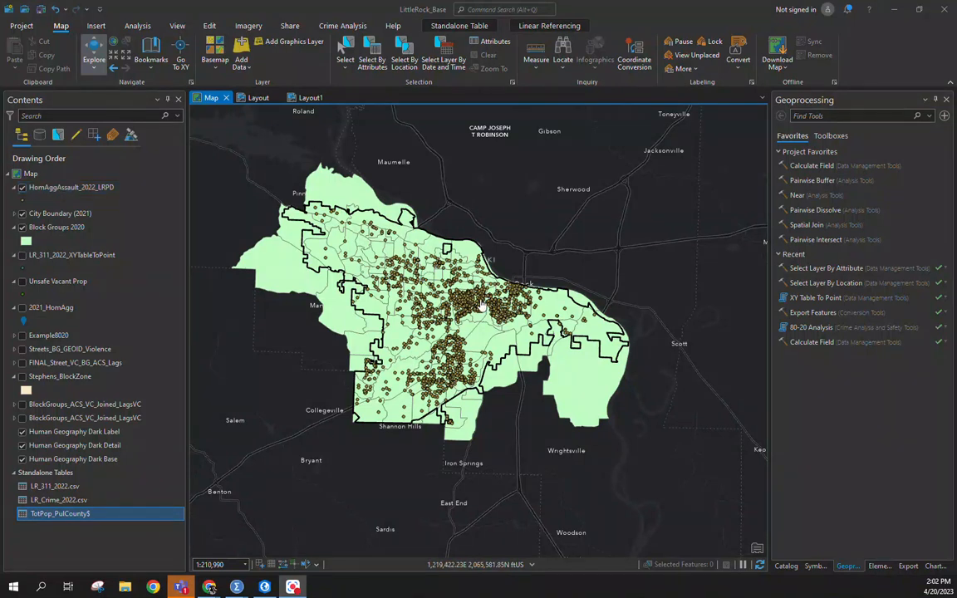
Step: Open the TotPop_PulCounty$ standalone table and review its fields from FIPS through GEOID and TotPop
{"action": "right_click", "coordinate": [62, 520]}
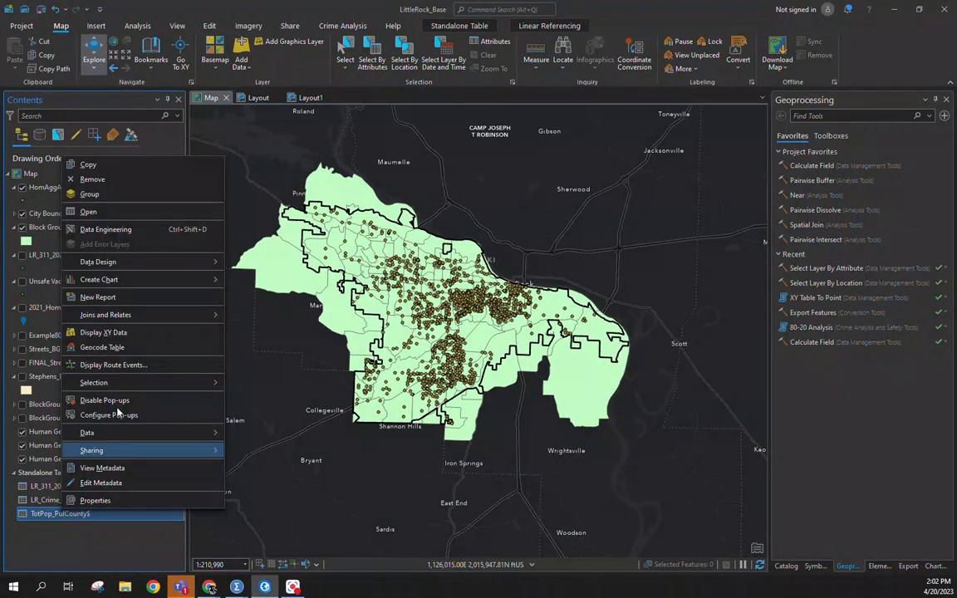
{"action": "left_click", "coordinate": [141, 211]}
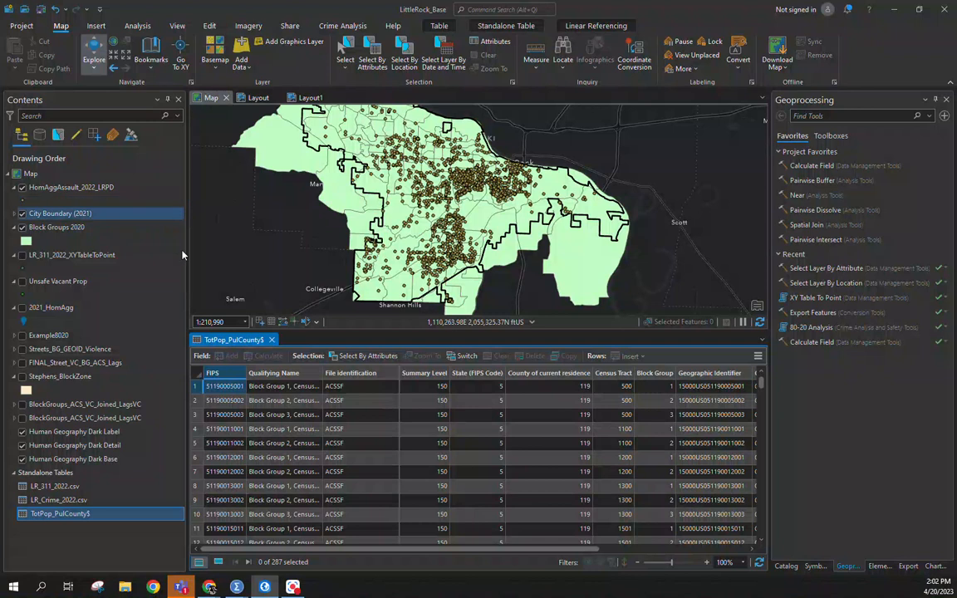
{"action": "left_click_drag", "start_coordinate": [407, 554], "coordinate": [548, 548]}
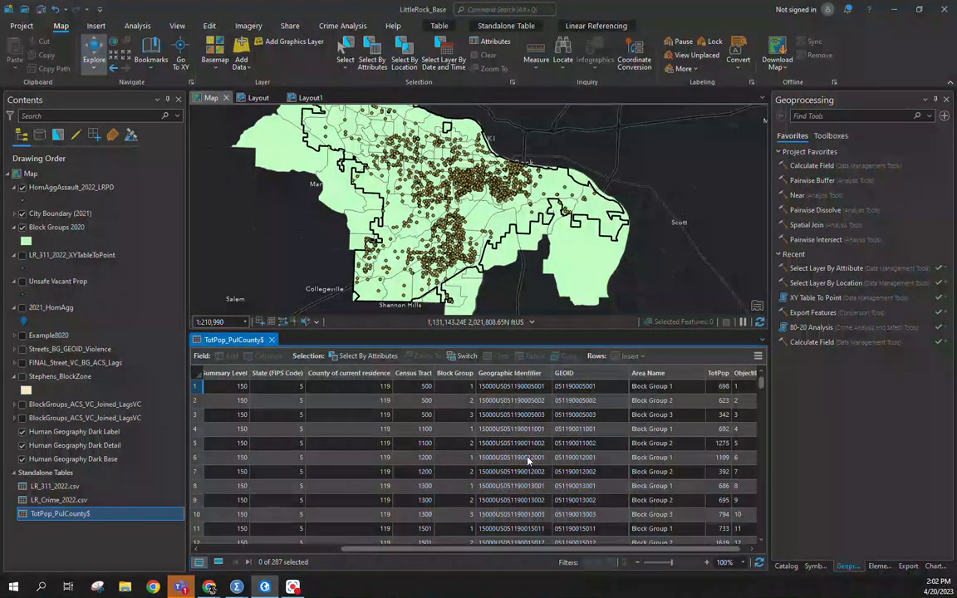
{"action": "left_click_drag", "start_coordinate": [528, 553], "coordinate": [357, 551]}
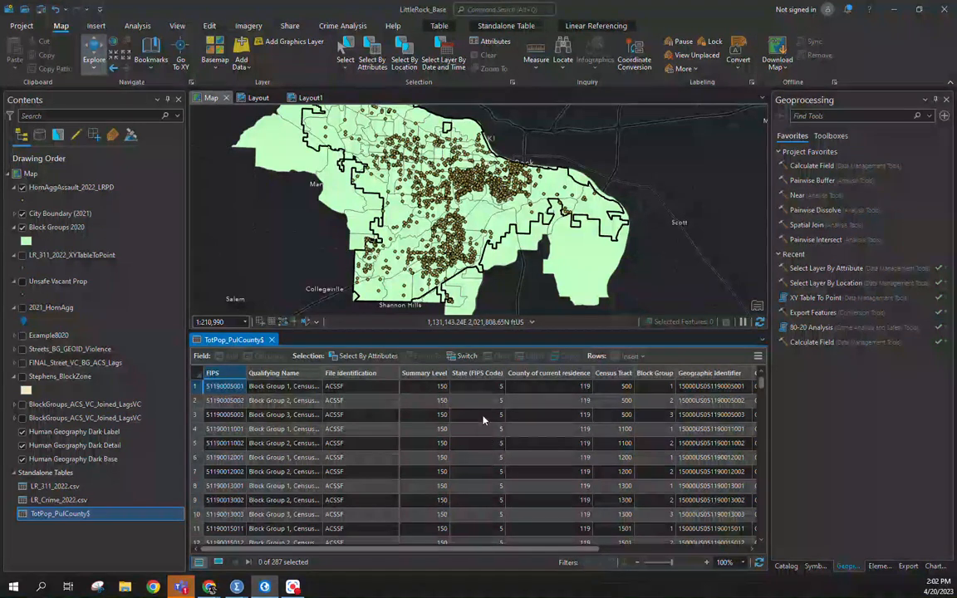
{"action": "left_click_drag", "start_coordinate": [540, 549], "coordinate": [543, 549]}
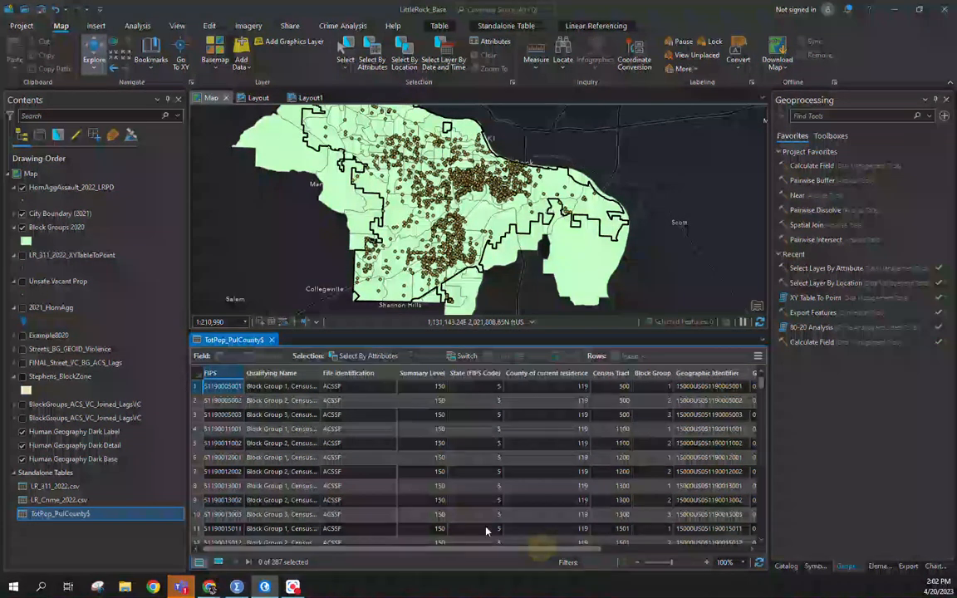
Step: Open the Block Groups 2020 attribute table and compare its geoid20 field with the GEOID field of TotPop_PulCounty$
{"action": "right_click", "coordinate": [59, 229]}
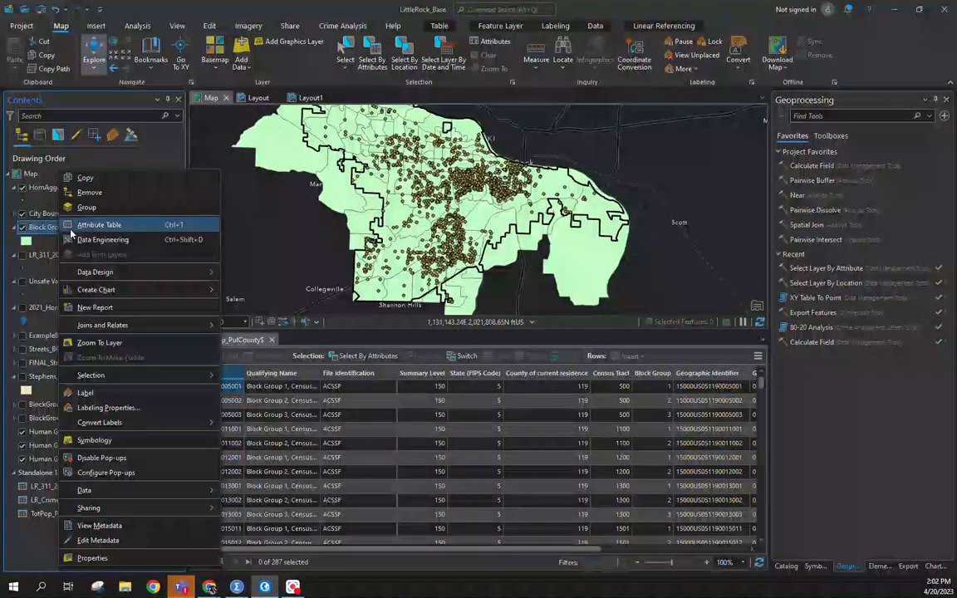
{"action": "left_click", "coordinate": [100, 225]}
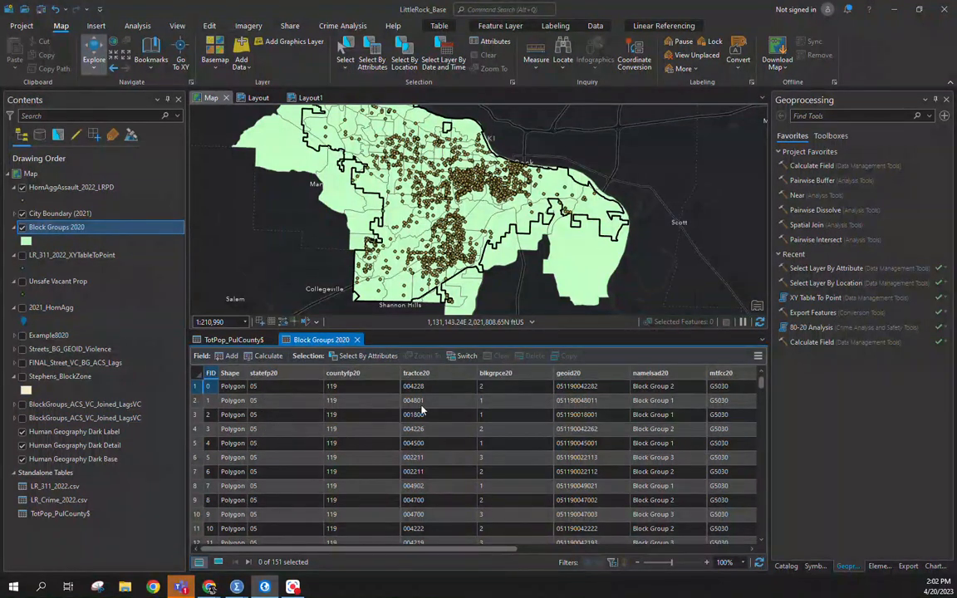
{"action": "left_click", "coordinate": [234, 340]}
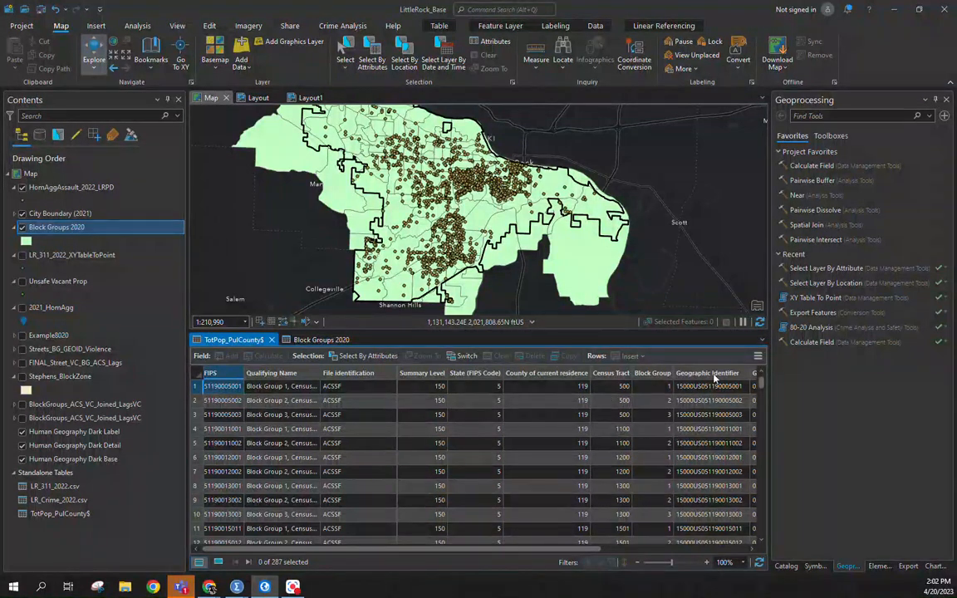
{"action": "left_click_drag", "start_coordinate": [397, 550], "coordinate": [592, 550]}
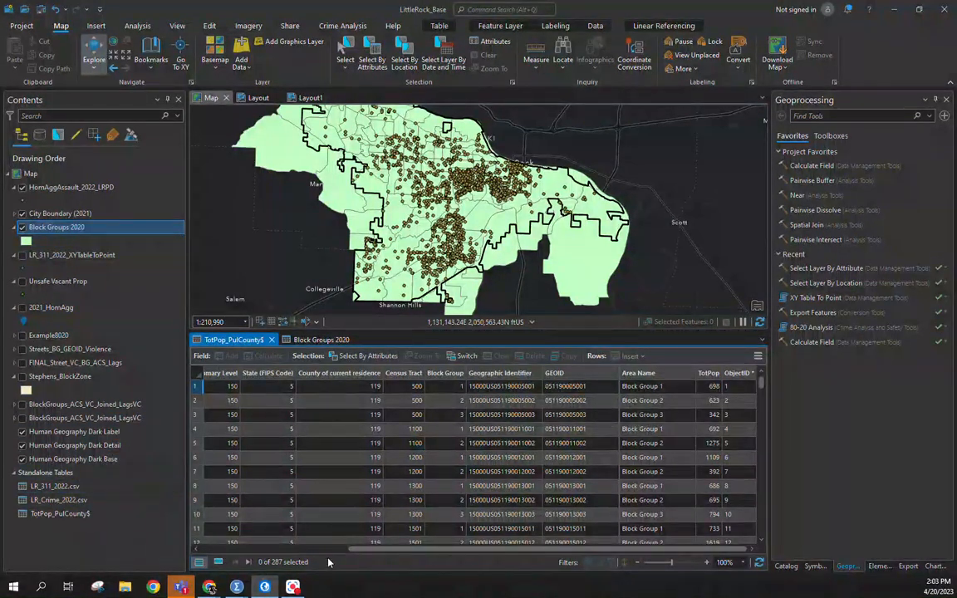
{"action": "left_click_drag", "start_coordinate": [378, 550], "coordinate": [189, 534]}
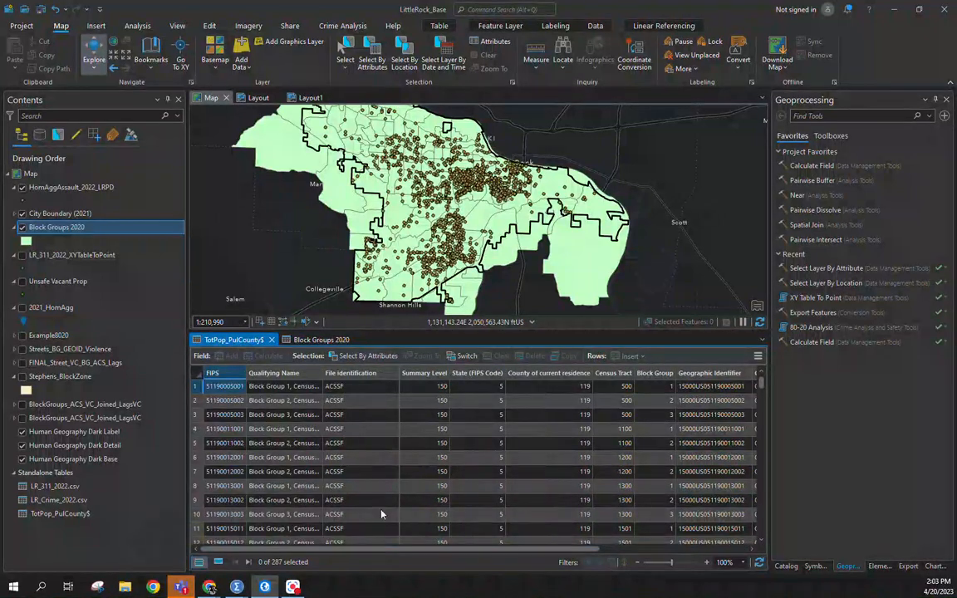
{"action": "scroll", "coordinate": [366, 494], "scroll_direction": "right", "scroll_amount": 5}
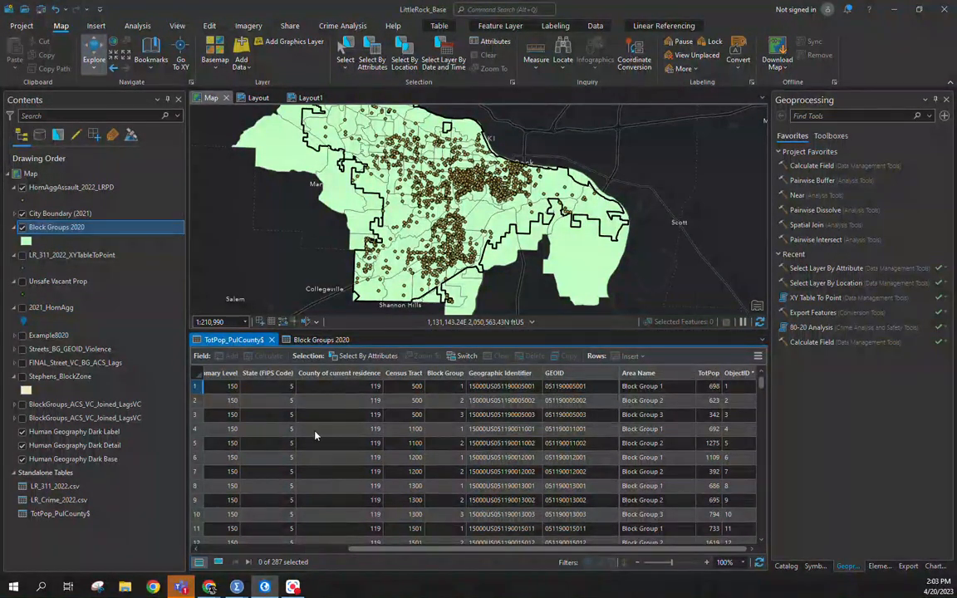
{"action": "left_click", "coordinate": [319, 340]}
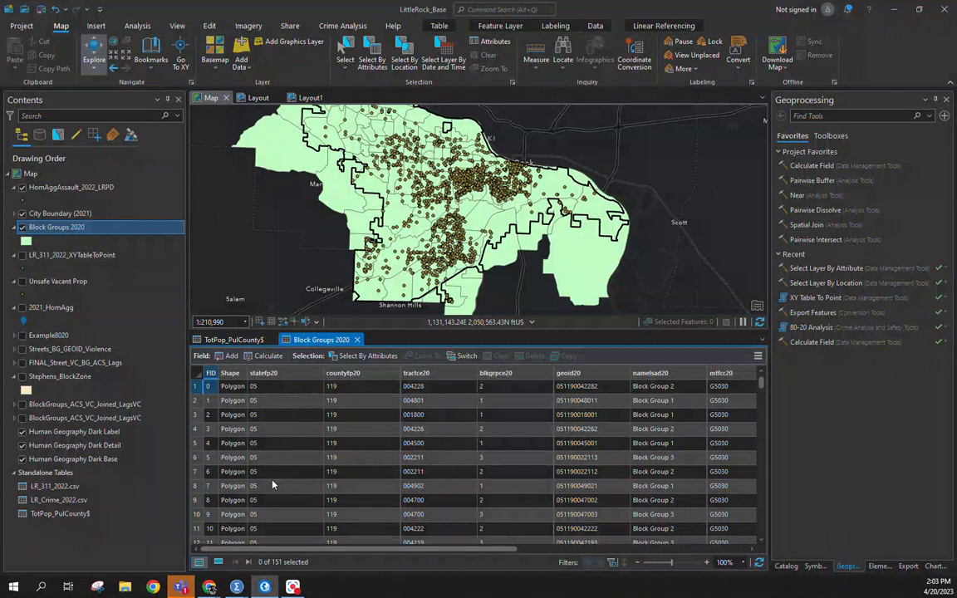
{"action": "left_click", "coordinate": [226, 340]}
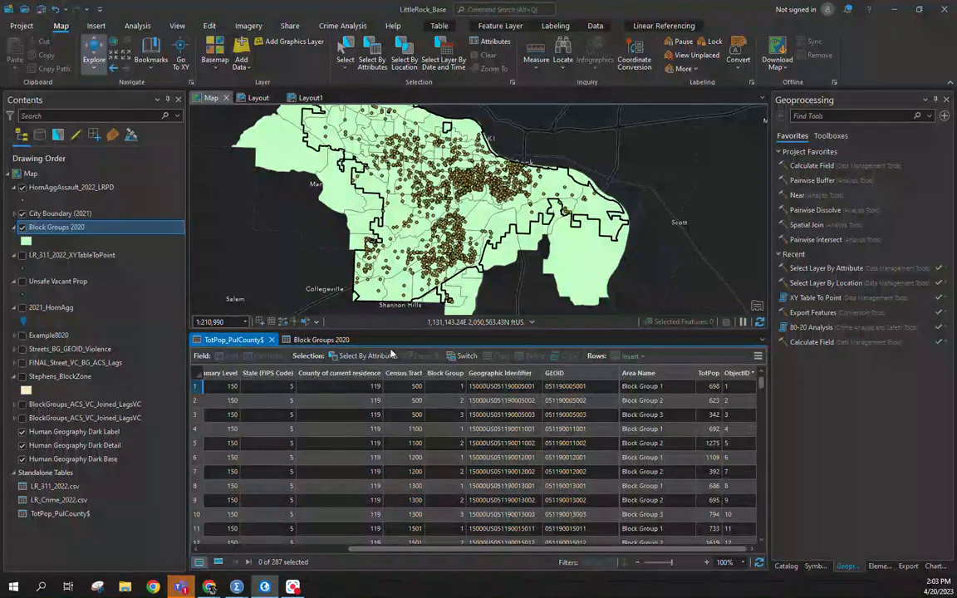
Step: Close both open attribute tables and hide the HomAggAssault_2022_LRPD layer on the map
{"action": "left_click", "coordinate": [271, 339]}
{"action": "left_click", "coordinate": [271, 340]}
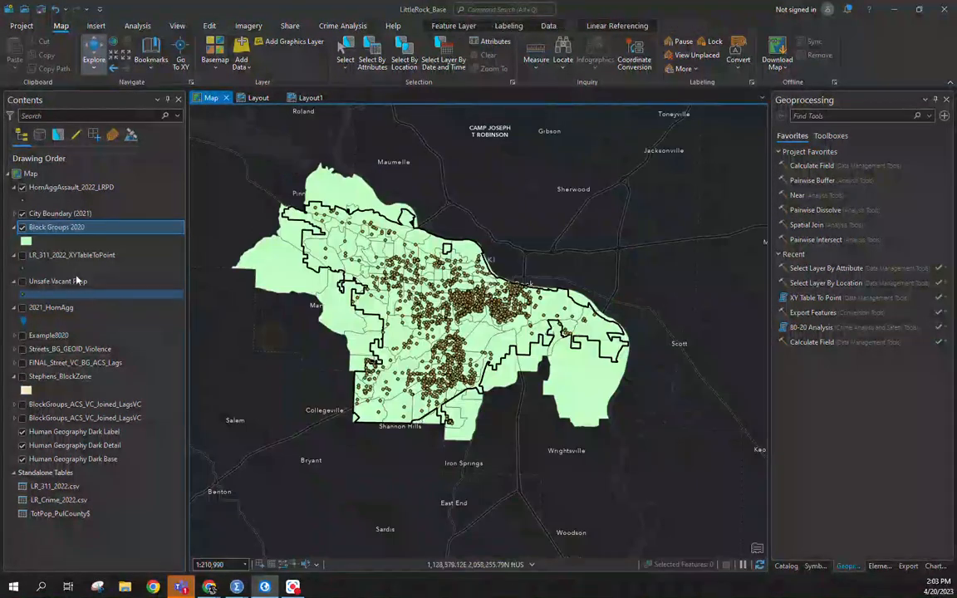
{"action": "left_click", "coordinate": [22, 189]}
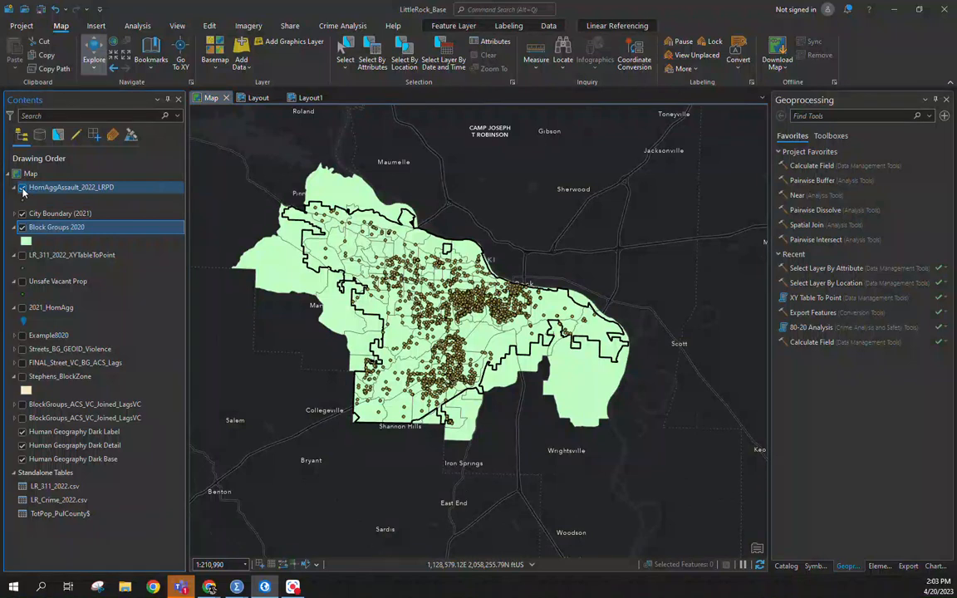
{"action": "left_click", "coordinate": [23, 189]}
{"action": "left_click_drag", "start_coordinate": [278, 346], "coordinate": [311, 341]}
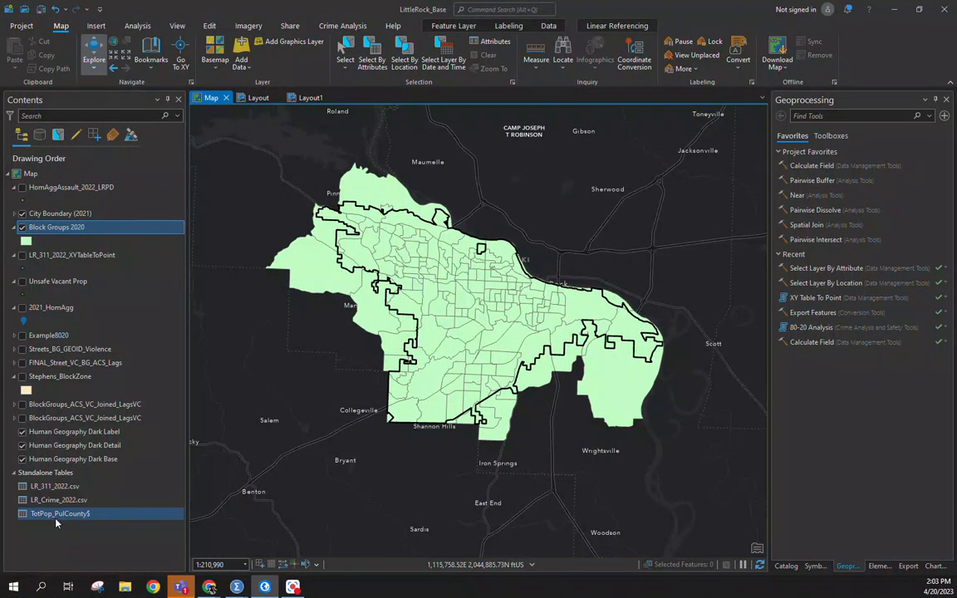
Step: Start an Add Join on the Block Groups 2020 layer with TotPop_PulCounty$ as the join table
{"action": "right_click", "coordinate": [53, 233]}
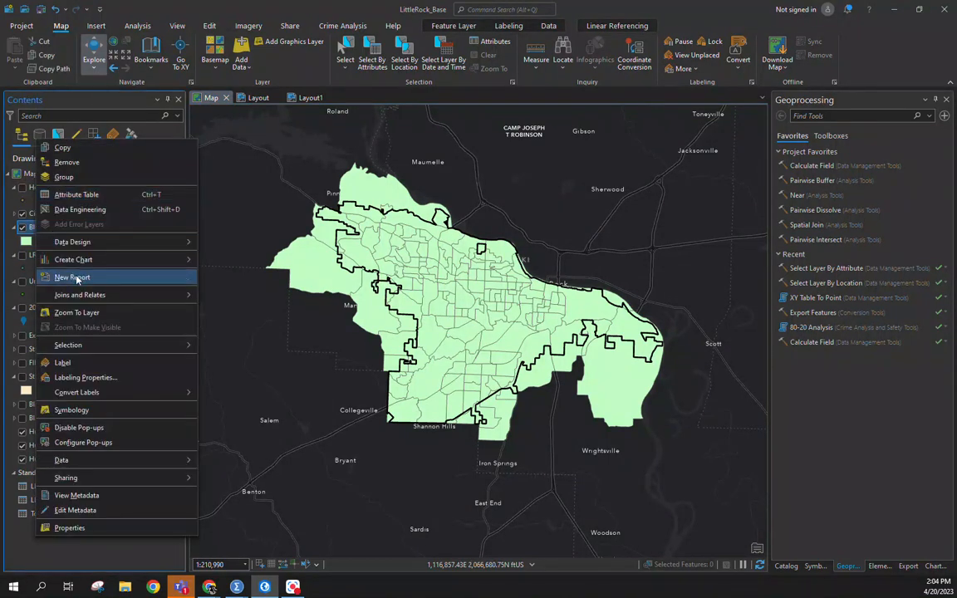
{"action": "mouse_move", "coordinate": [133, 302]}
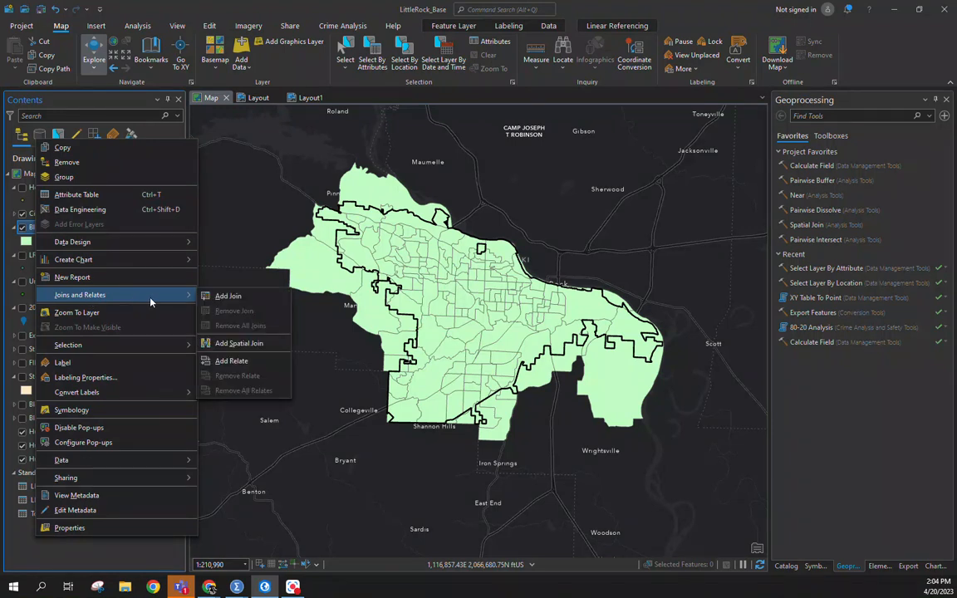
{"action": "left_click", "coordinate": [228, 297]}
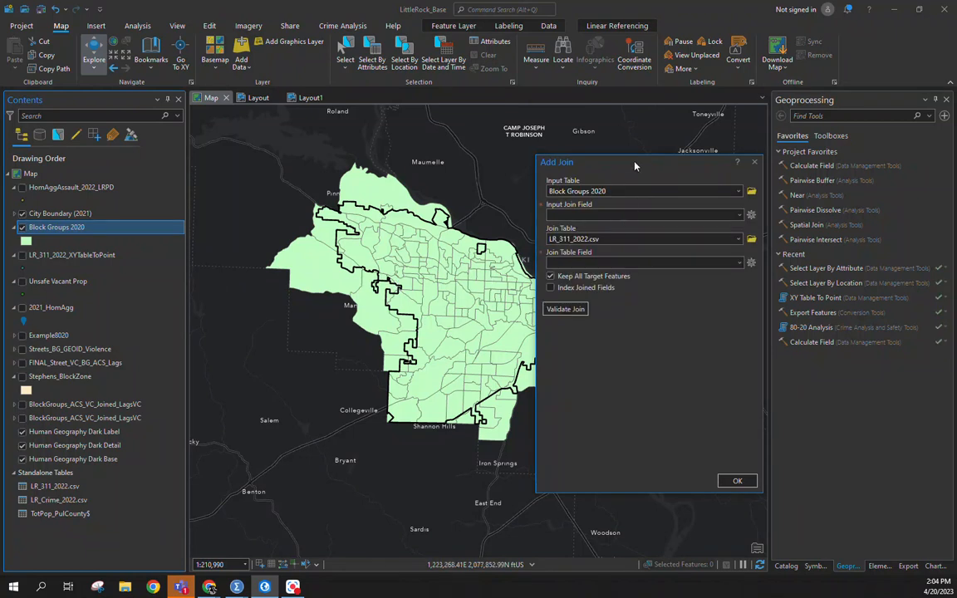
{"action": "left_click_drag", "start_coordinate": [581, 161], "coordinate": [398, 131]}
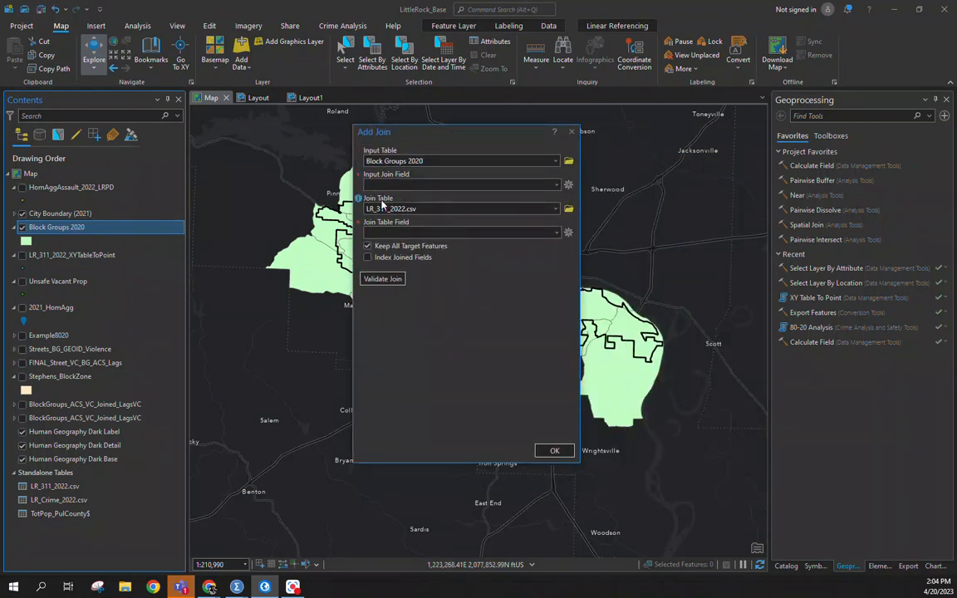
{"action": "left_click", "coordinate": [555, 209]}
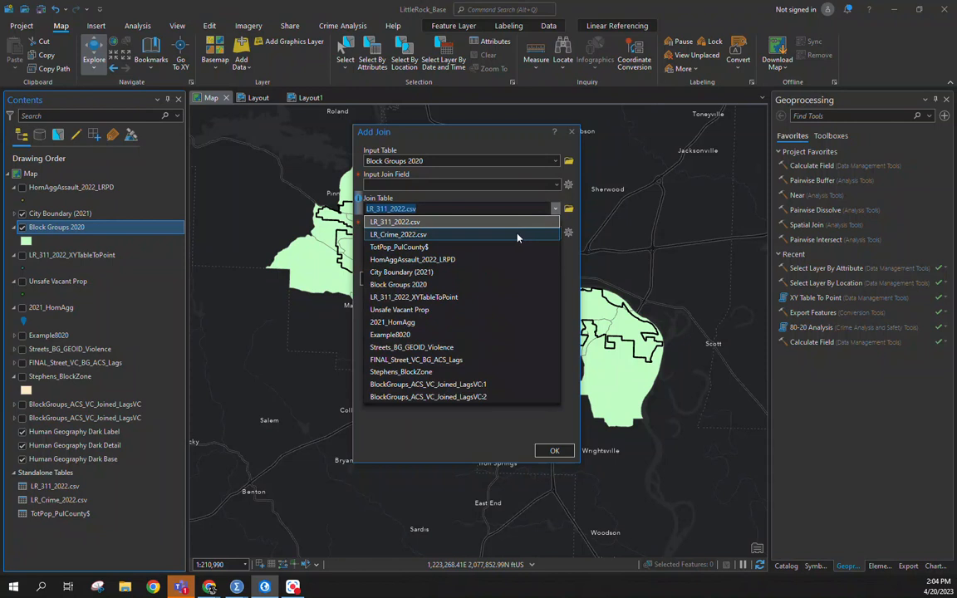
{"action": "left_click", "coordinate": [425, 247]}
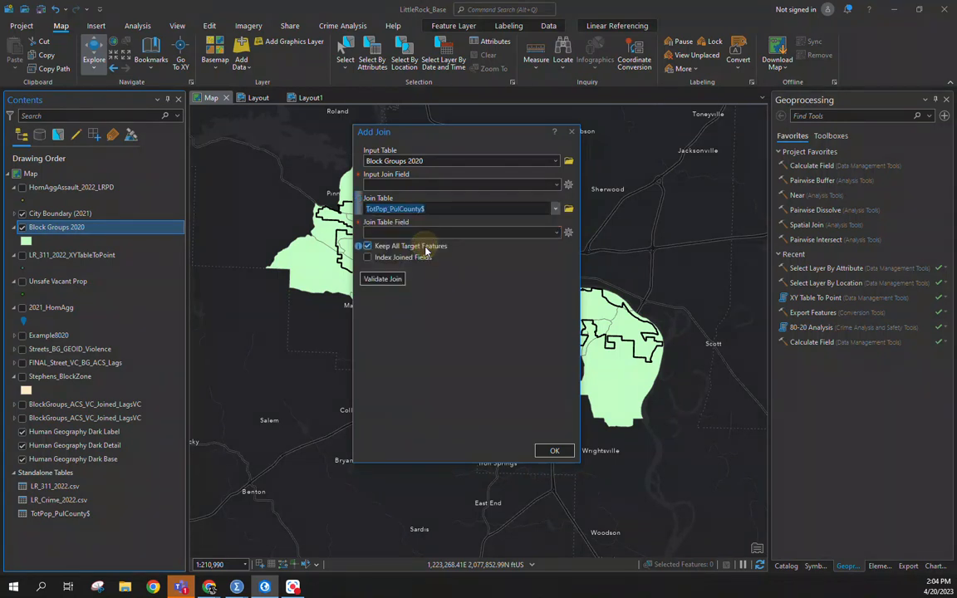
Step: Set the input join field to geoid20 and the join table field to GEOID
{"action": "left_click", "coordinate": [556, 185]}
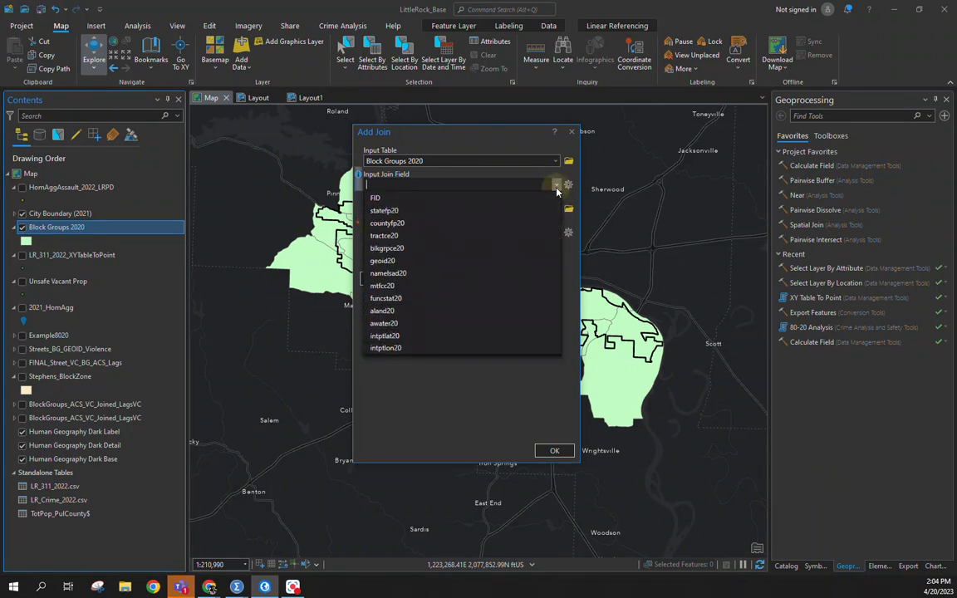
{"action": "left_click", "coordinate": [448, 264]}
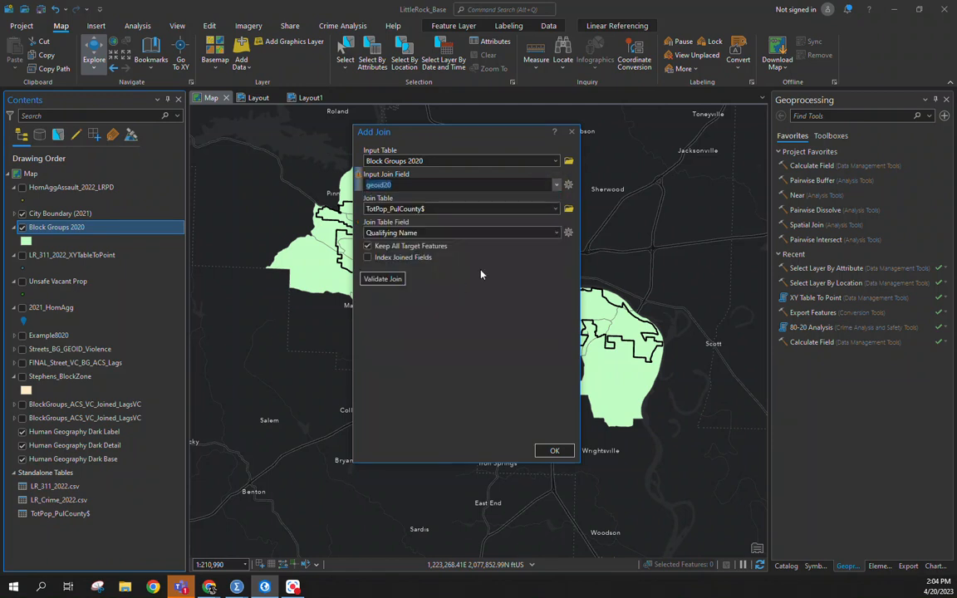
{"action": "left_click", "coordinate": [554, 234]}
{"action": "left_click", "coordinate": [556, 234]}
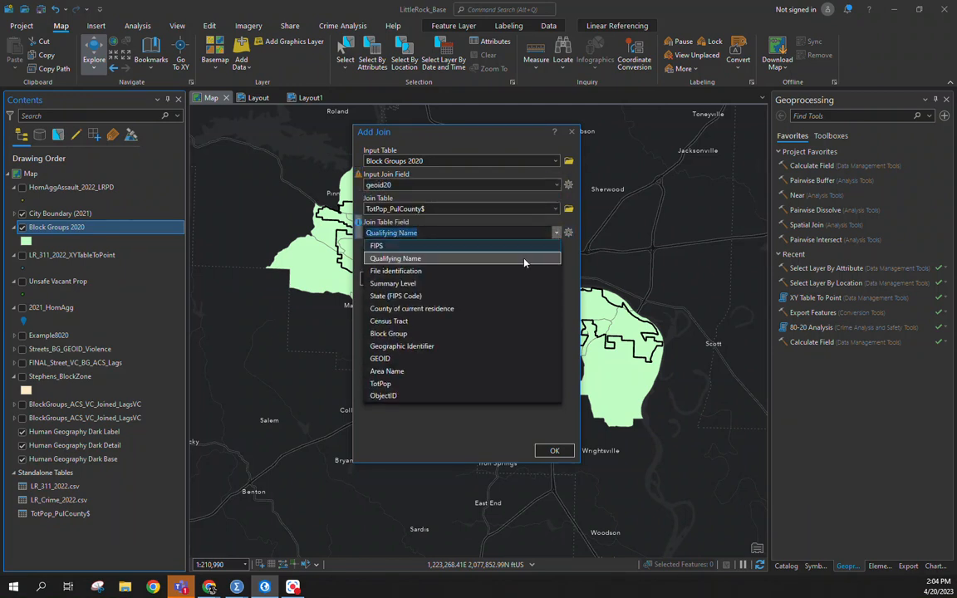
{"action": "left_click", "coordinate": [493, 359]}
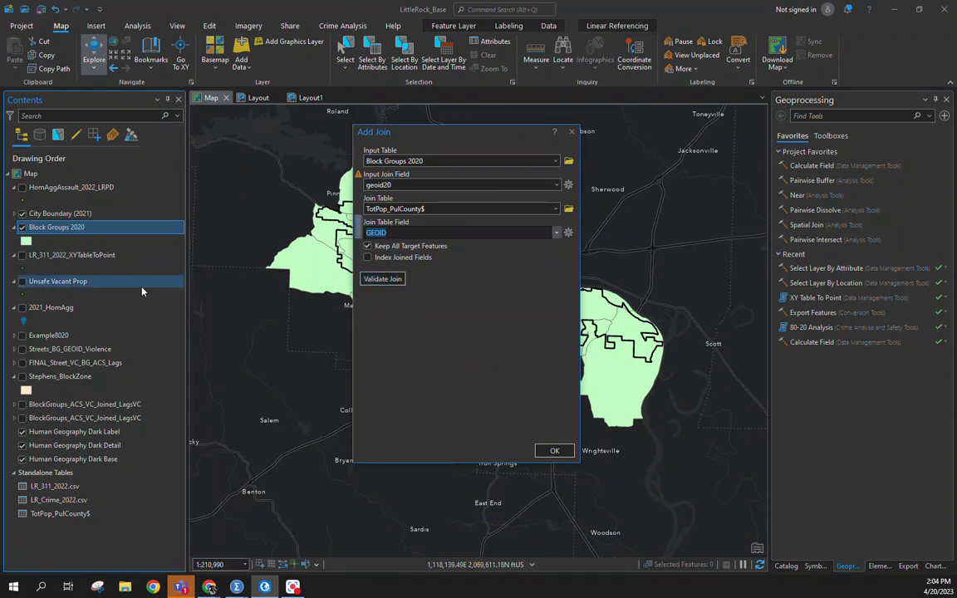
Step: Open the Block Groups 2020 attribute table and move the Add Join dialog aside to expose the geoid20 column
{"action": "left_click", "coordinate": [49, 227]}
{"action": "right_click", "coordinate": [51, 239]}
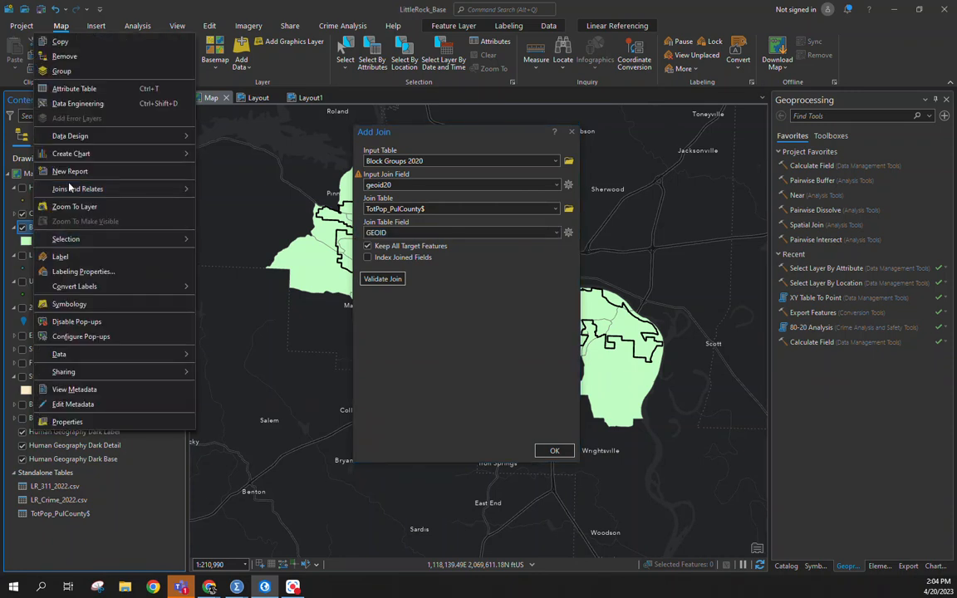
{"action": "left_click", "coordinate": [84, 87]}
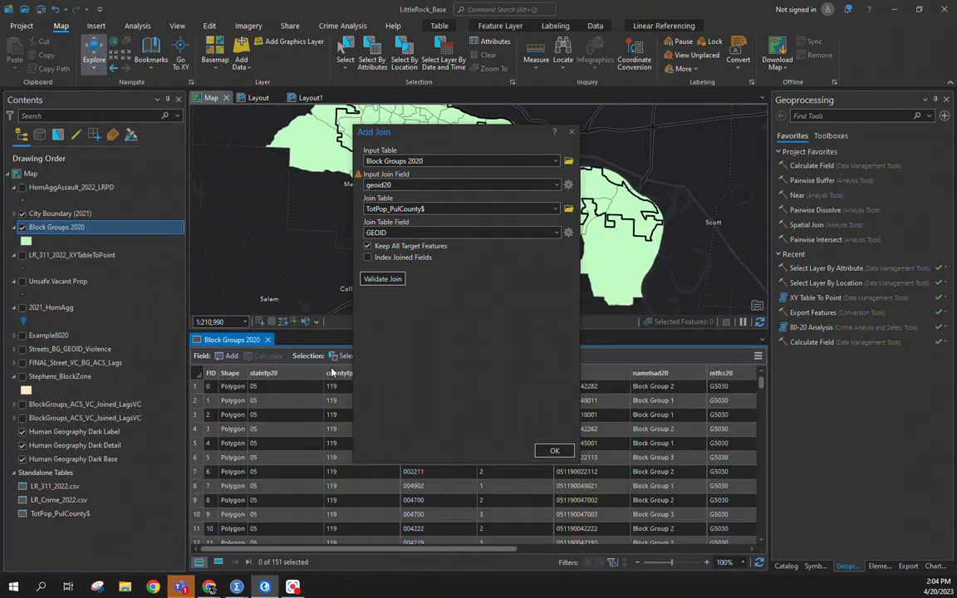
{"action": "left_click_drag", "start_coordinate": [454, 142], "coordinate": [285, 132]}
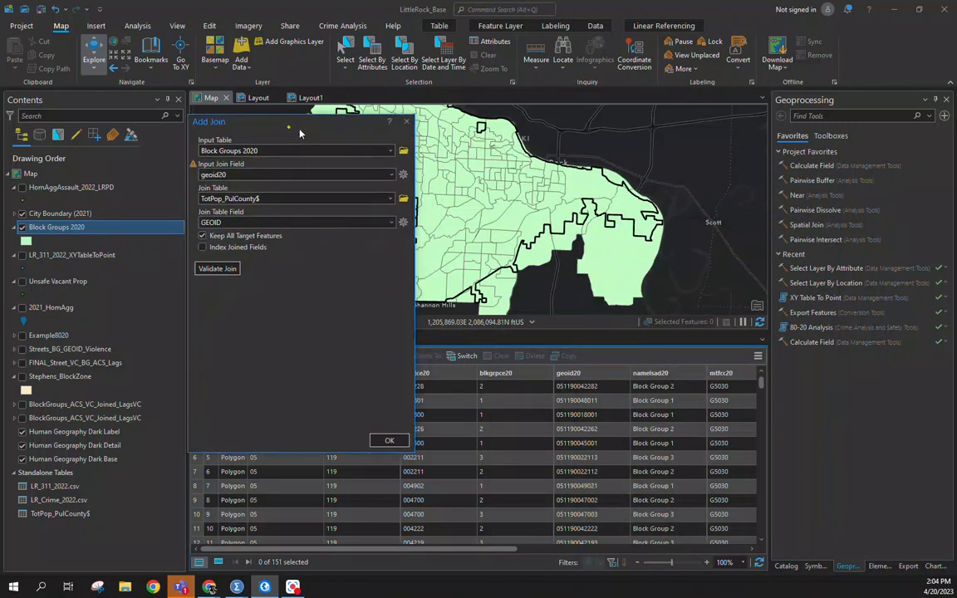
Step: Validate the join and apply it to the Block Groups 2020 layer
{"action": "left_click", "coordinate": [219, 269]}
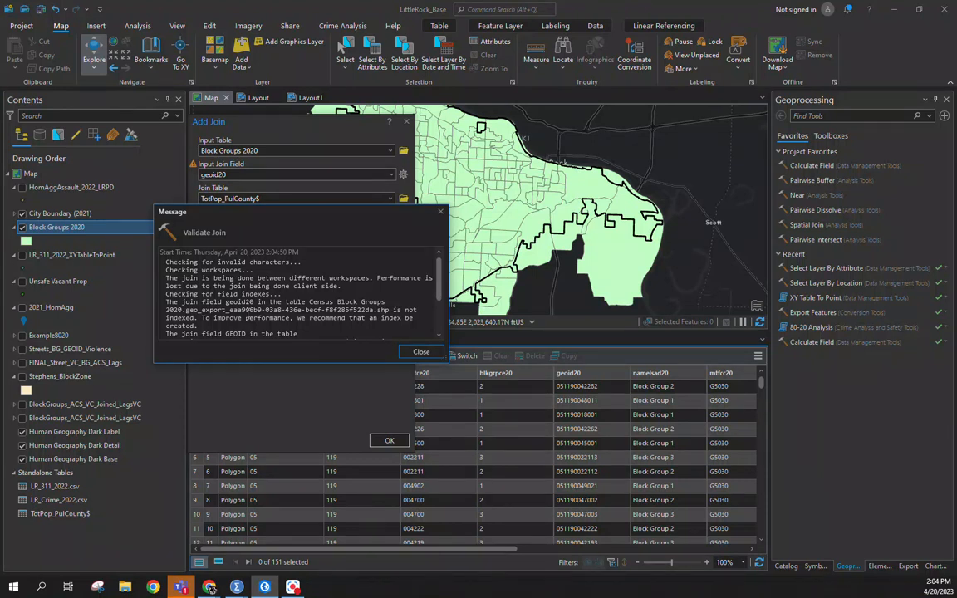
{"action": "scroll", "coordinate": [247, 315], "scroll_direction": "down", "scroll_amount": 3}
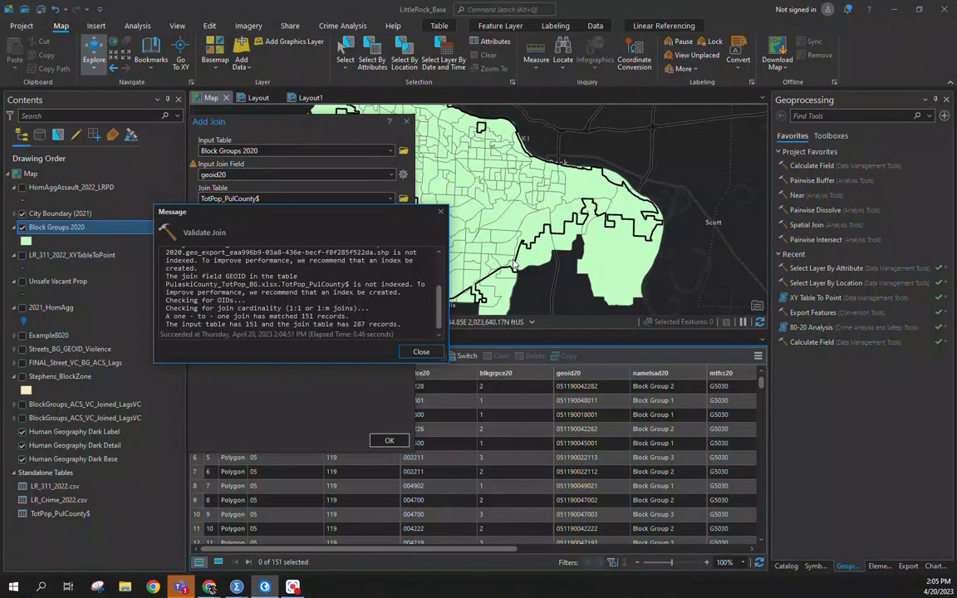
{"action": "left_click", "coordinate": [420, 352]}
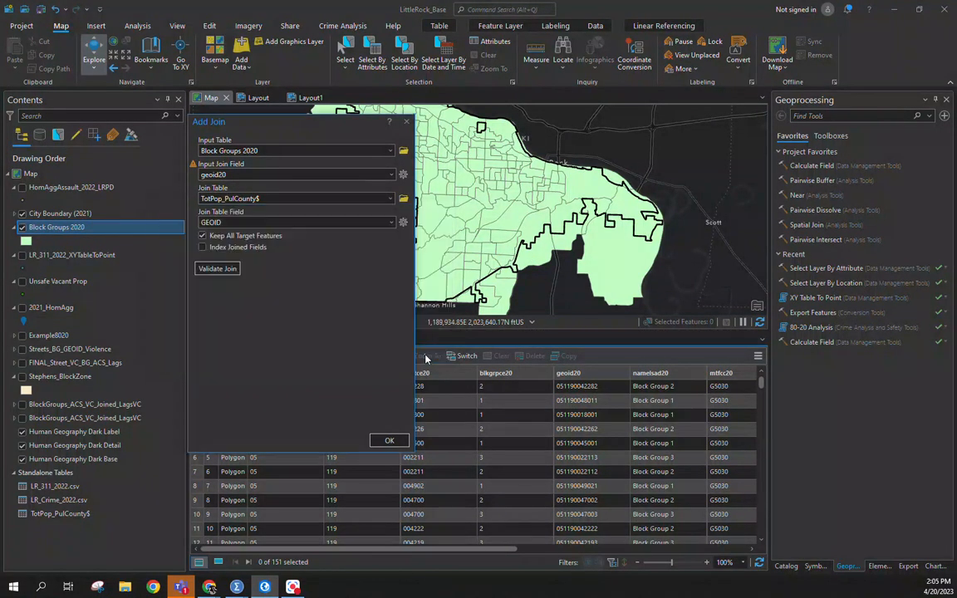
{"action": "left_click", "coordinate": [391, 440]}
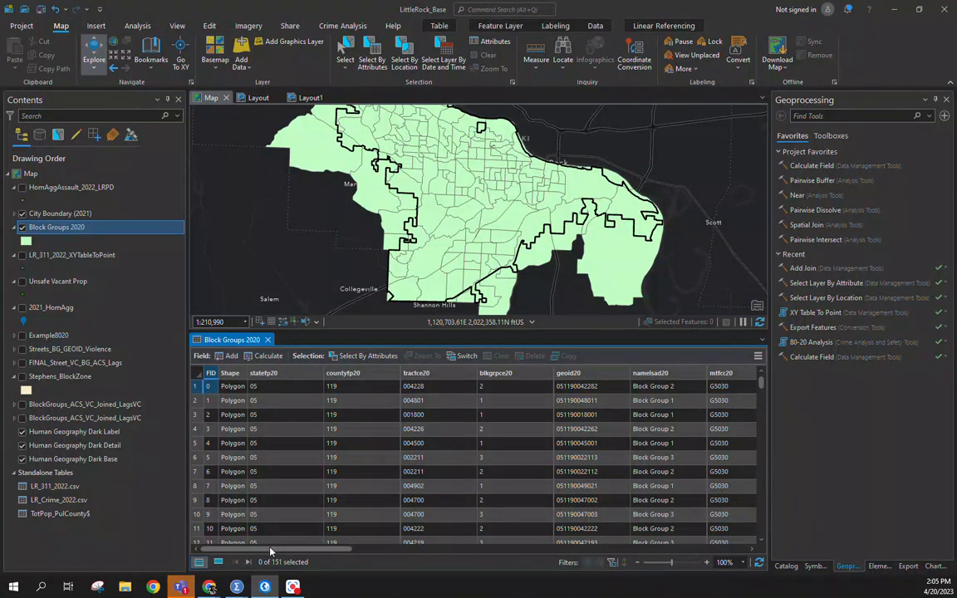
{"action": "left_click_drag", "start_coordinate": [262, 550], "coordinate": [646, 571]}
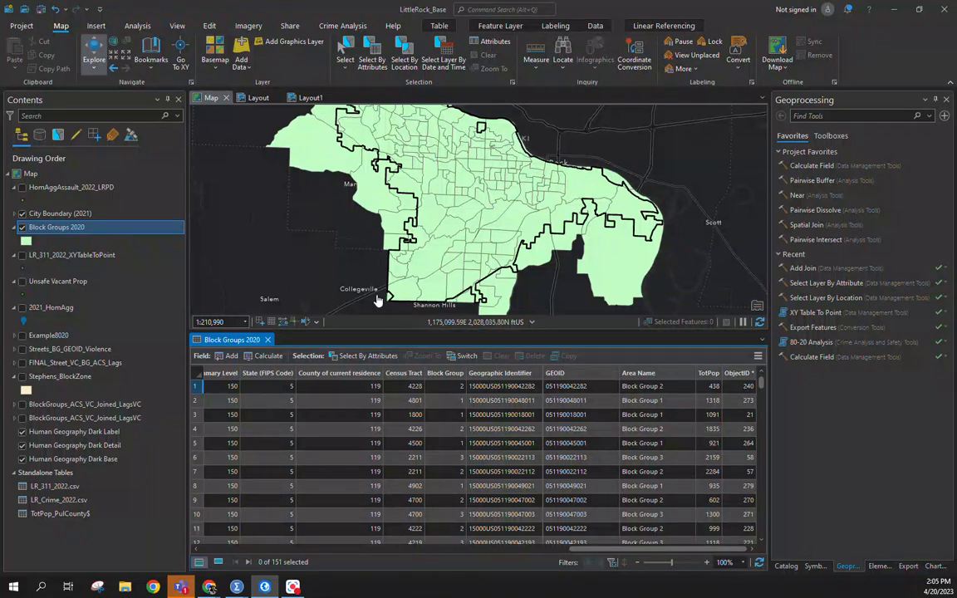
Step: Symbolize the Block Groups 2020 layer with graduated colors on the TotPop field, classified by the Quantile method
{"action": "left_click", "coordinate": [26, 241]}
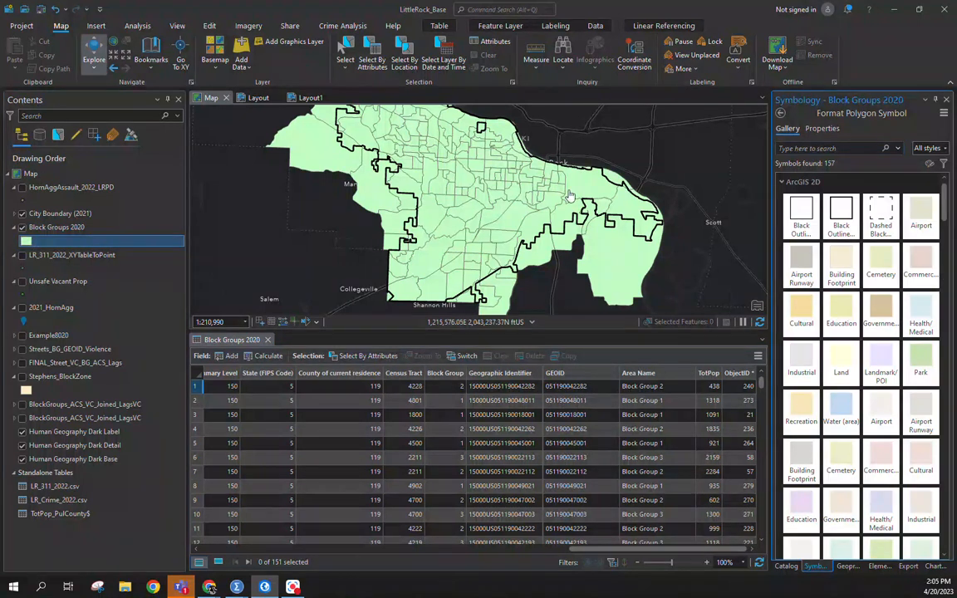
{"action": "left_click", "coordinate": [781, 112]}
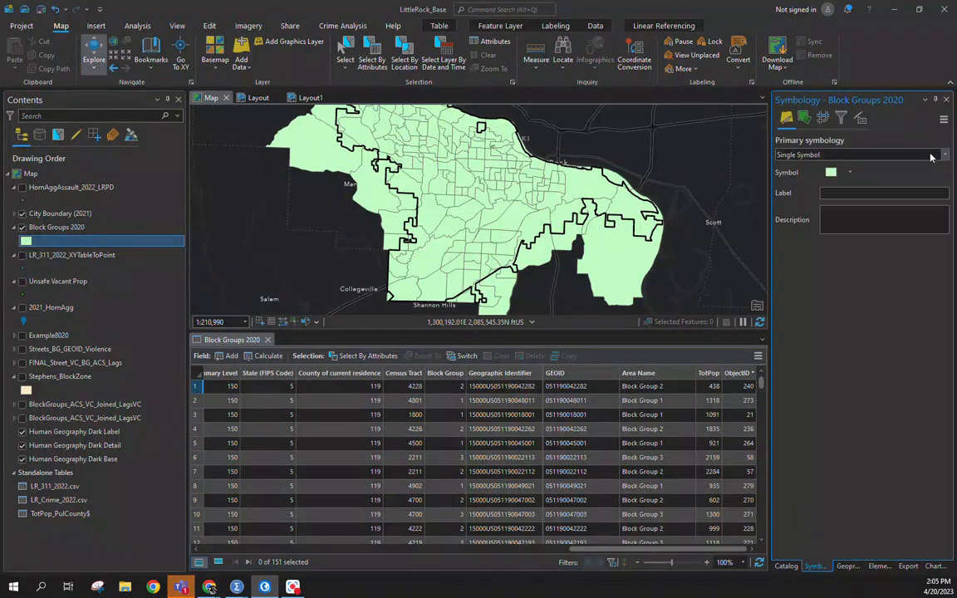
{"action": "left_click", "coordinate": [931, 157]}
{"action": "left_click", "coordinate": [876, 189]}
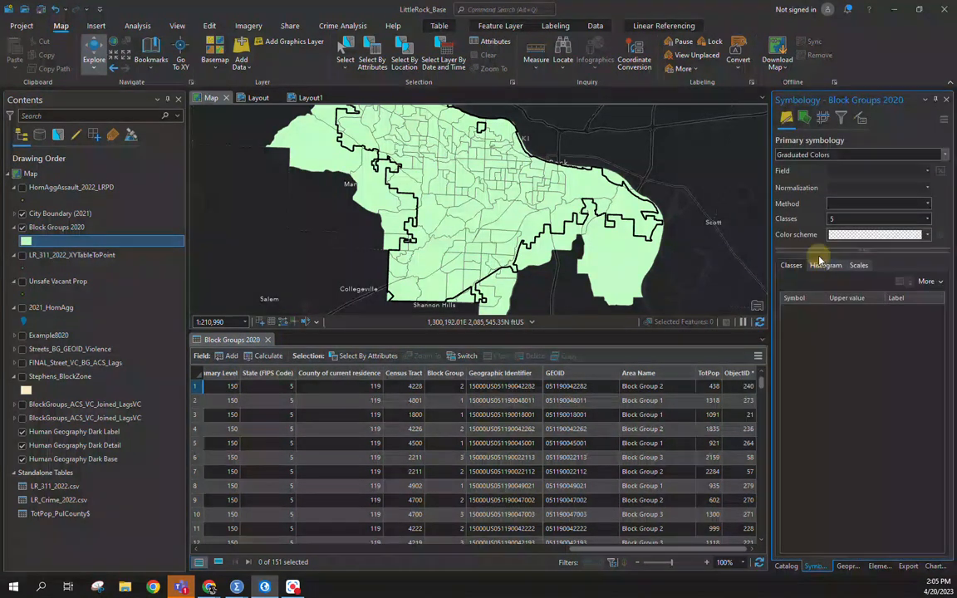
{"action": "left_click", "coordinate": [928, 171]}
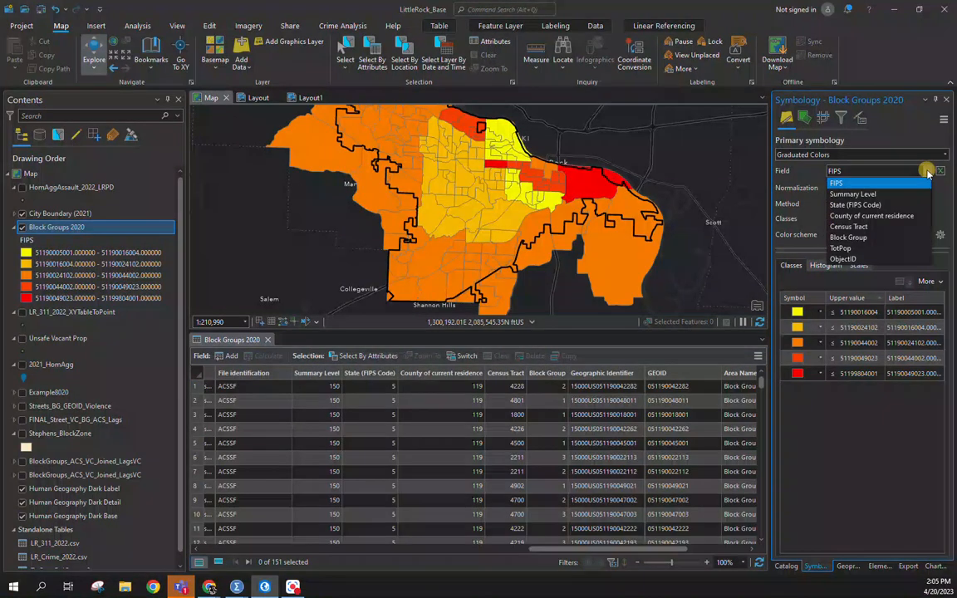
{"action": "left_click", "coordinate": [841, 248]}
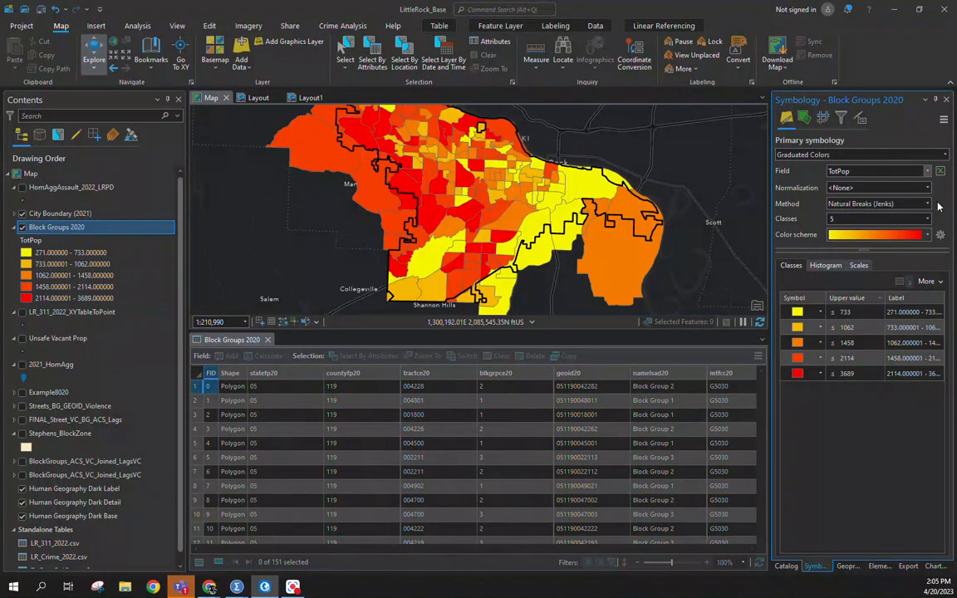
{"action": "left_click", "coordinate": [929, 203]}
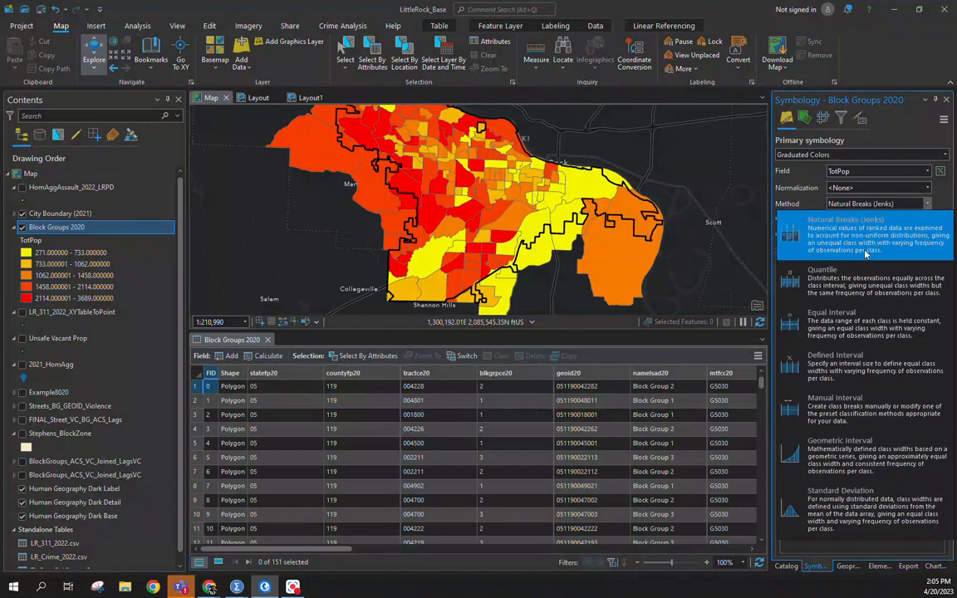
{"action": "left_click", "coordinate": [856, 274]}
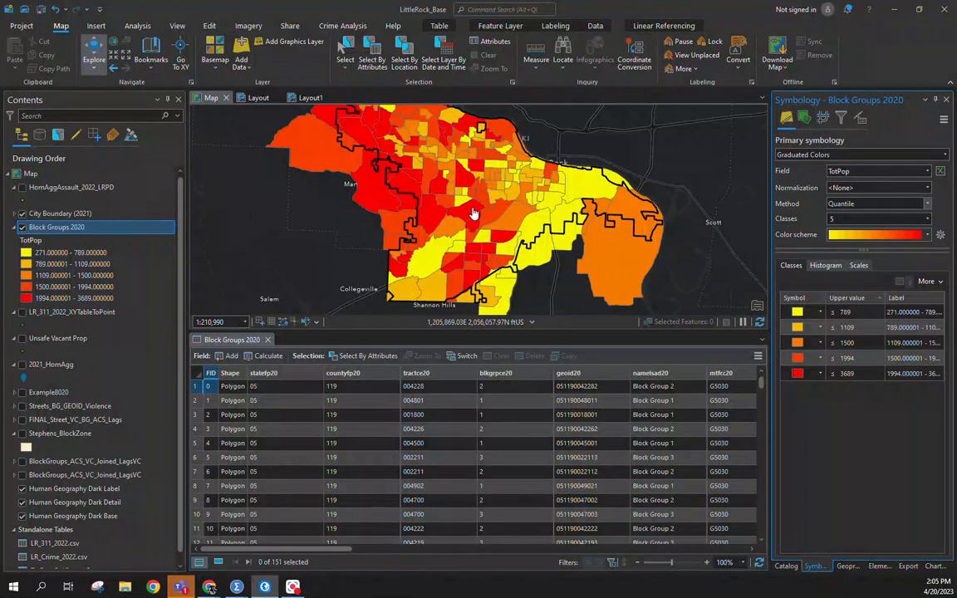
Step: Turn on the HomAggAssault_2022_LRPD layer to display its points over the block groups
{"action": "left_click_drag", "start_coordinate": [440, 181], "coordinate": [446, 198]}
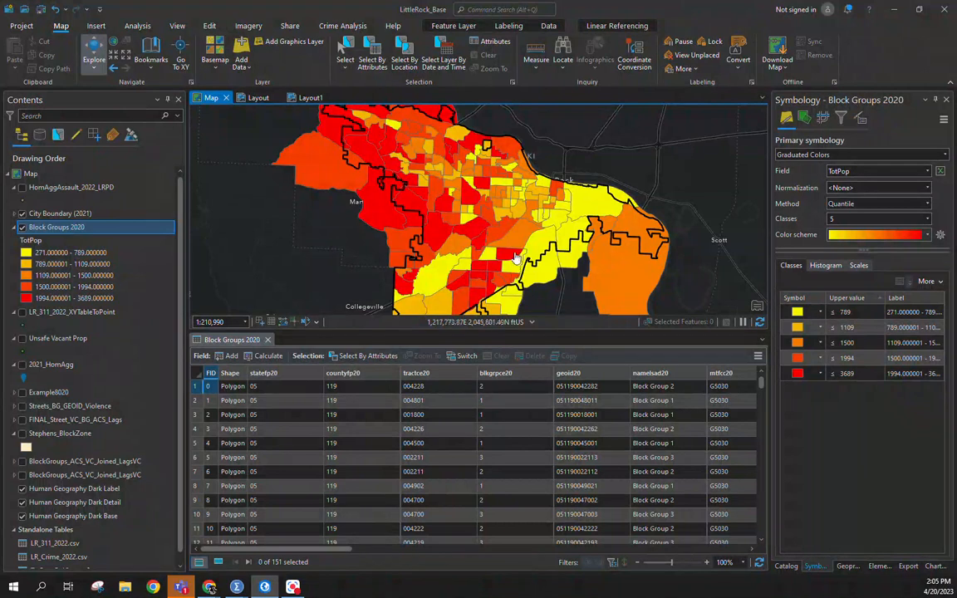
{"action": "left_click_drag", "start_coordinate": [464, 240], "coordinate": [464, 208]}
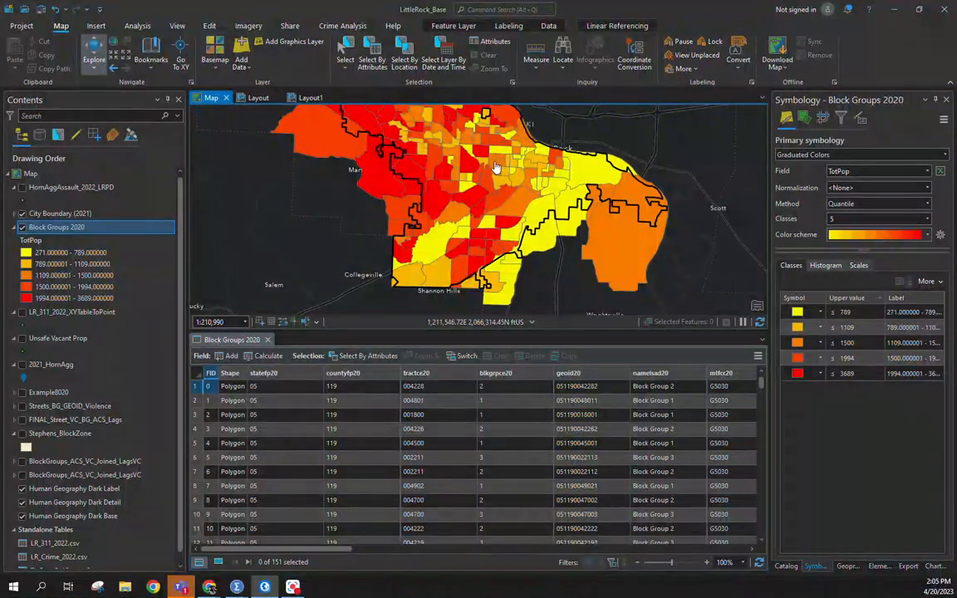
{"action": "left_click_drag", "start_coordinate": [495, 168], "coordinate": [484, 190]}
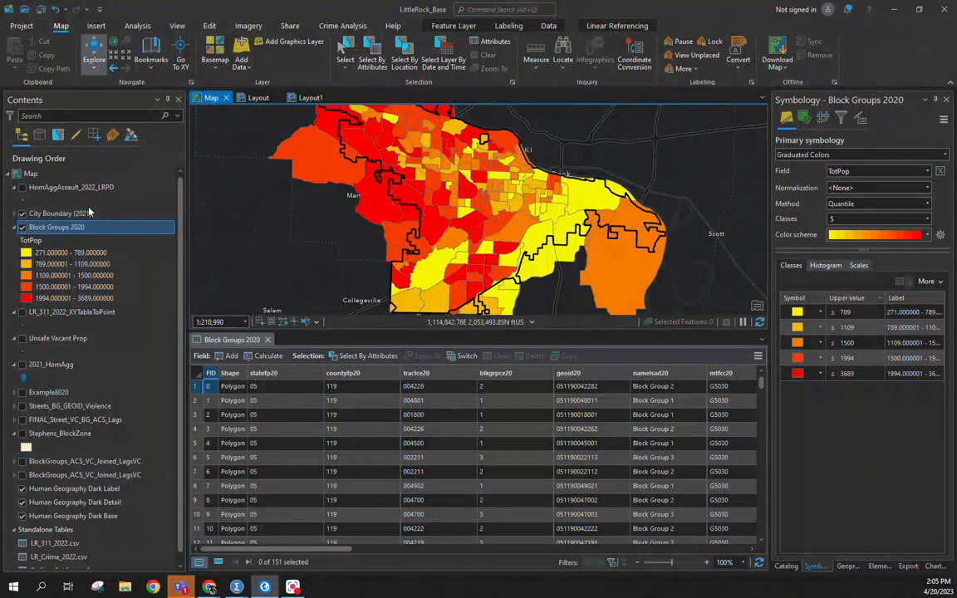
{"action": "left_click", "coordinate": [22, 188]}
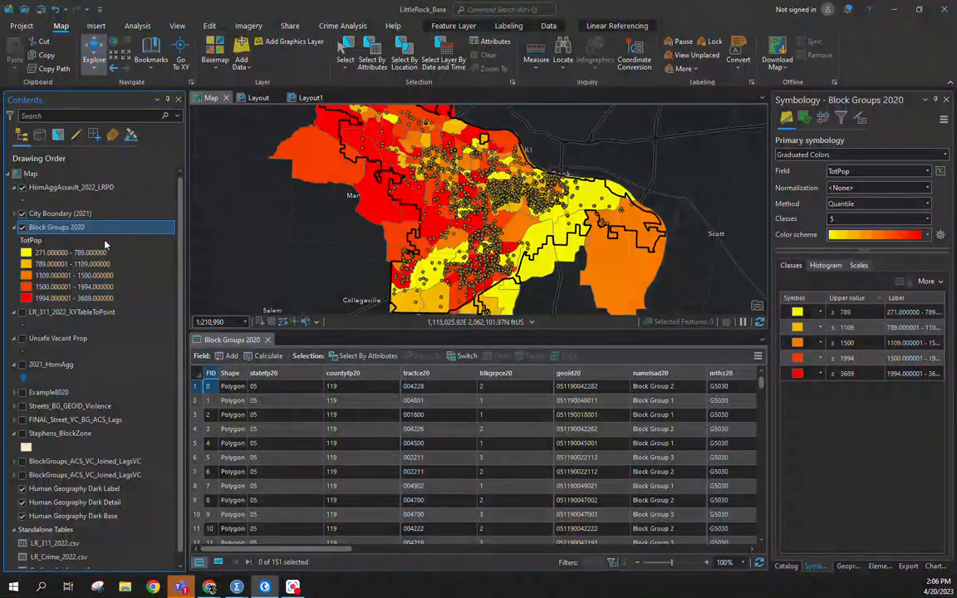
Step: Start an Add Spatial Join on Block Groups 2020 with HomAggAssault_2022_LRPD as join features and Contains as the match option
{"action": "right_click", "coordinate": [48, 232]}
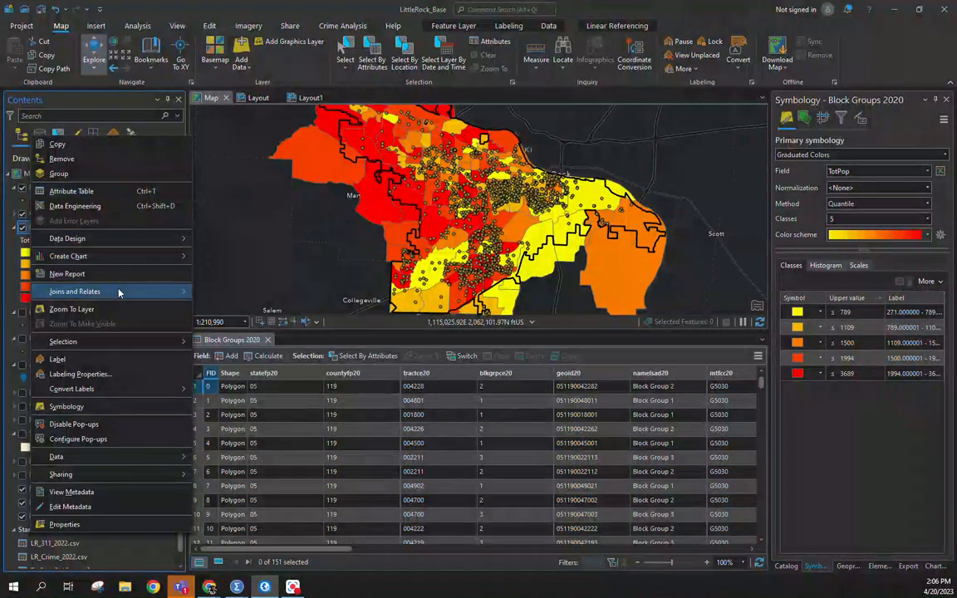
{"action": "mouse_move", "coordinate": [151, 294]}
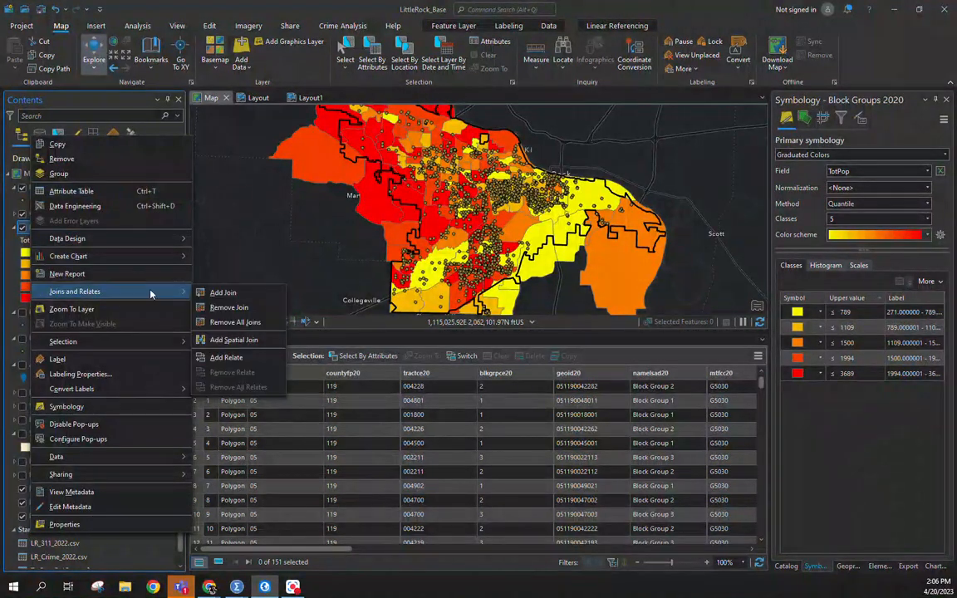
{"action": "left_click", "coordinate": [246, 342]}
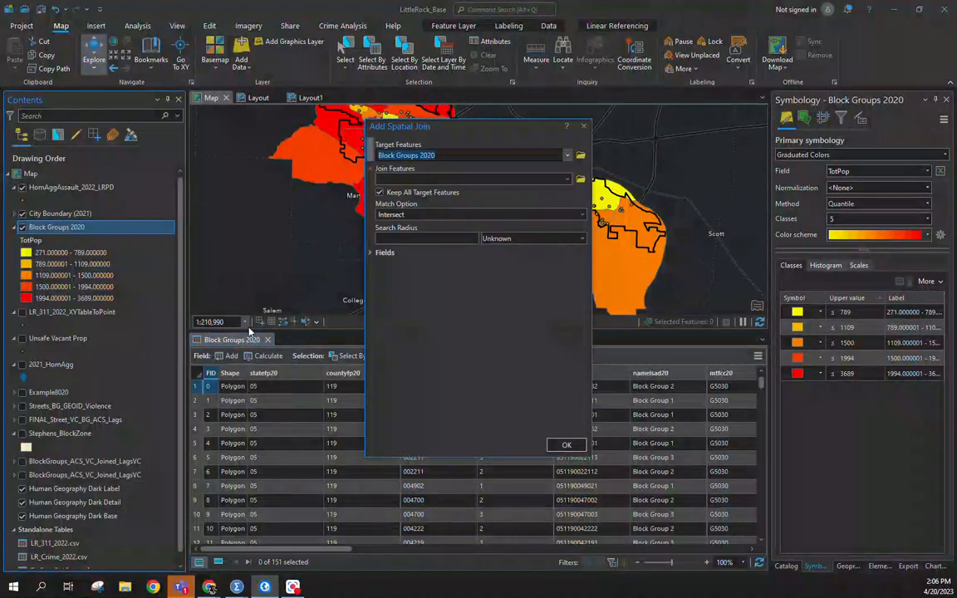
{"action": "left_click", "coordinate": [564, 179]}
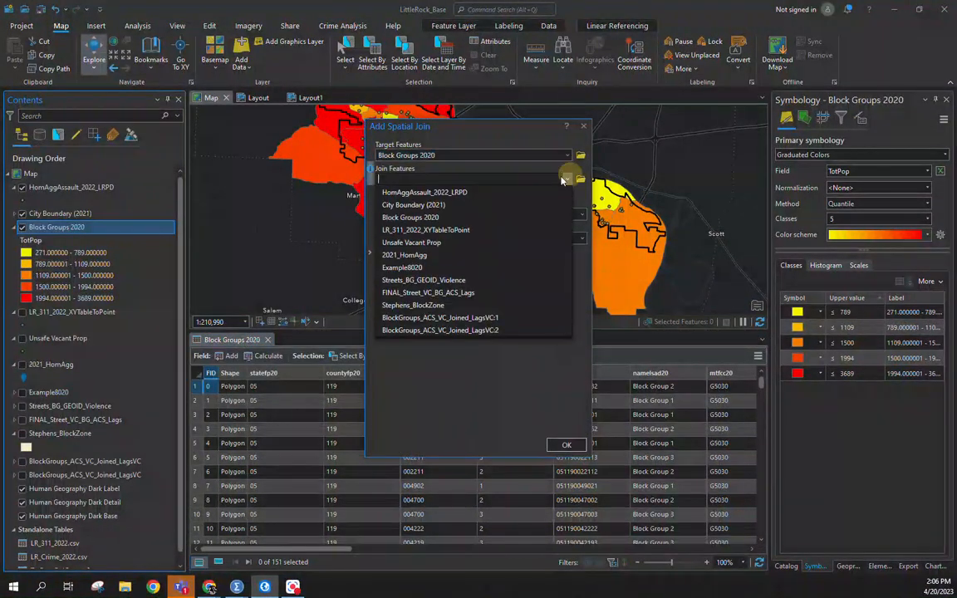
{"action": "left_click", "coordinate": [524, 194]}
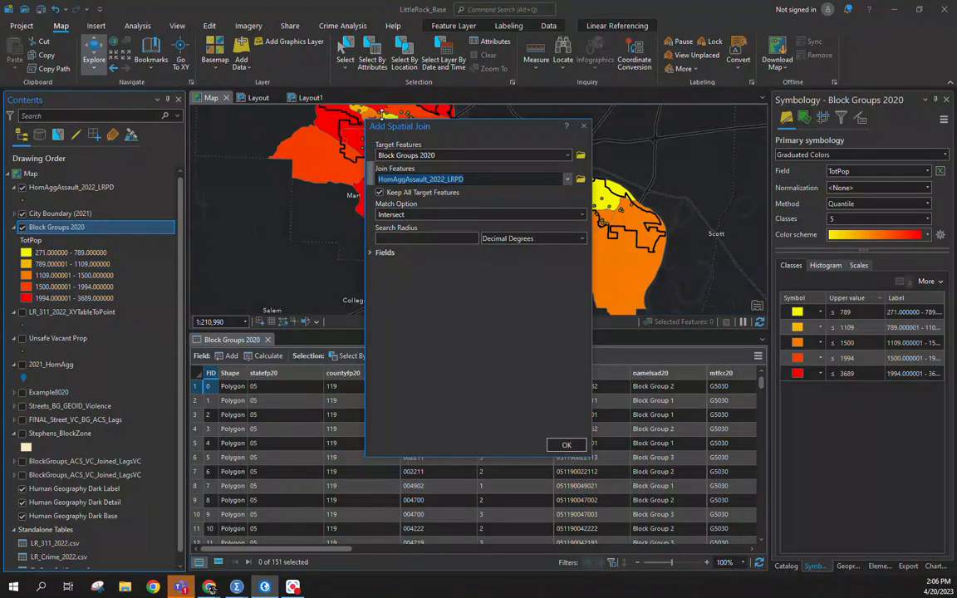
{"action": "left_click_drag", "start_coordinate": [428, 131], "coordinate": [567, 249]}
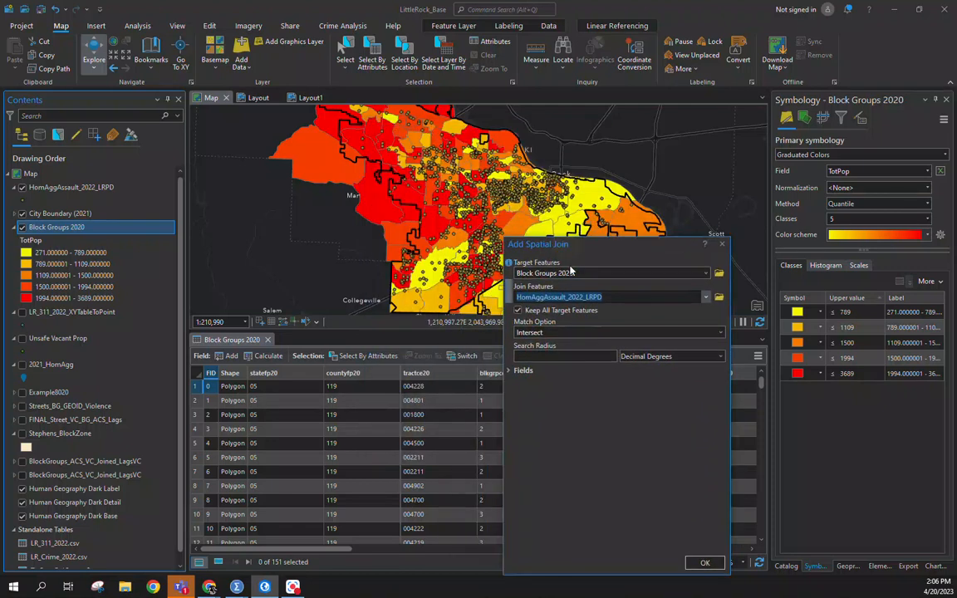
{"action": "left_click", "coordinate": [640, 332]}
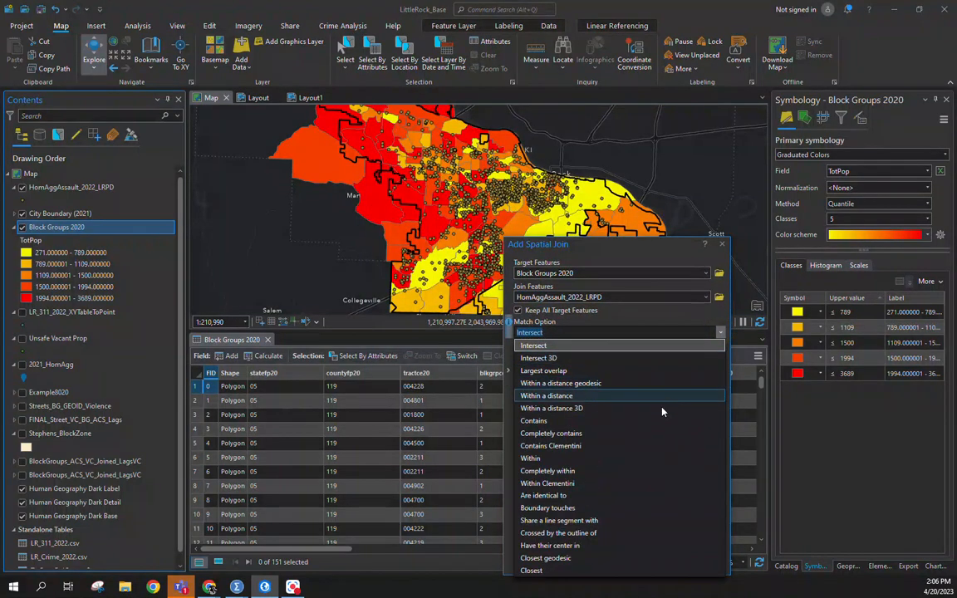
{"action": "left_click", "coordinate": [631, 420]}
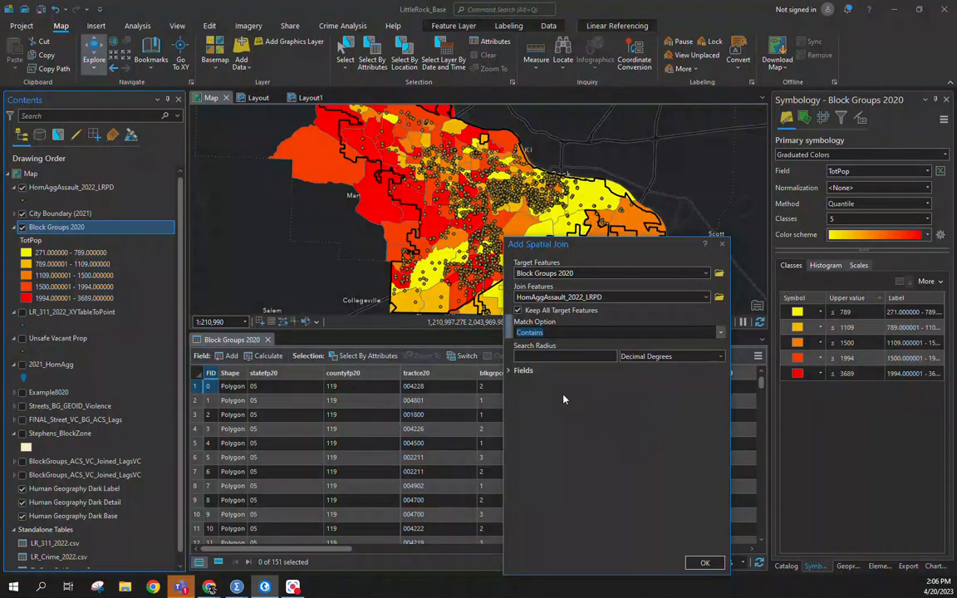
Step: Remove every output field, from Status through Offense_St, from the spatial join's field map and run the join
{"action": "left_click", "coordinate": [512, 374]}
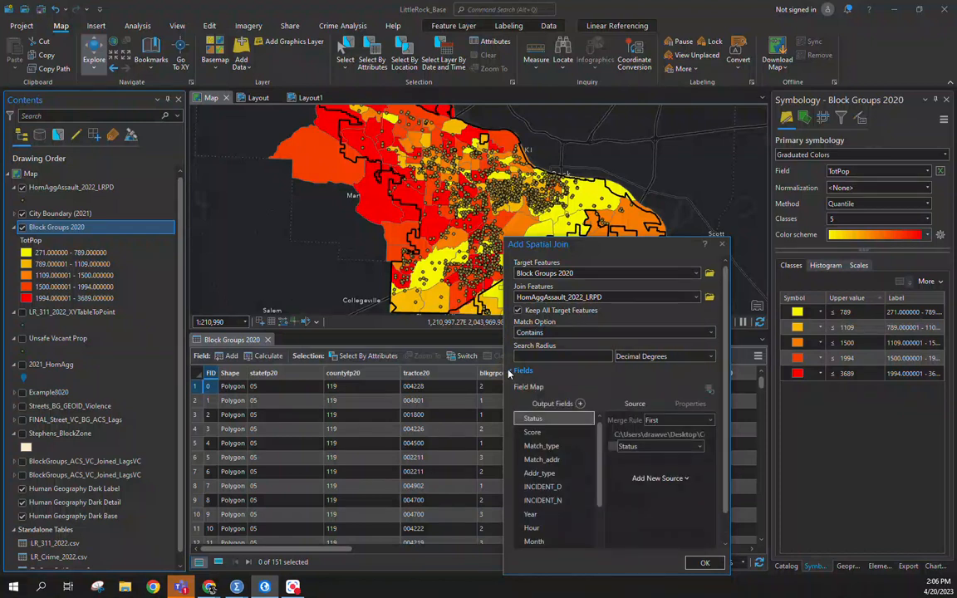
{"action": "left_click", "coordinate": [588, 421]}
{"action": "left_click", "coordinate": [589, 395]}
{"action": "left_click", "coordinate": [589, 391]}
{"action": "left_click", "coordinate": [588, 391]}
{"action": "left_click", "coordinate": [589, 391]}
{"action": "left_click", "coordinate": [589, 391]}
{"action": "left_click", "coordinate": [589, 391]}
{"action": "left_click", "coordinate": [589, 391]}
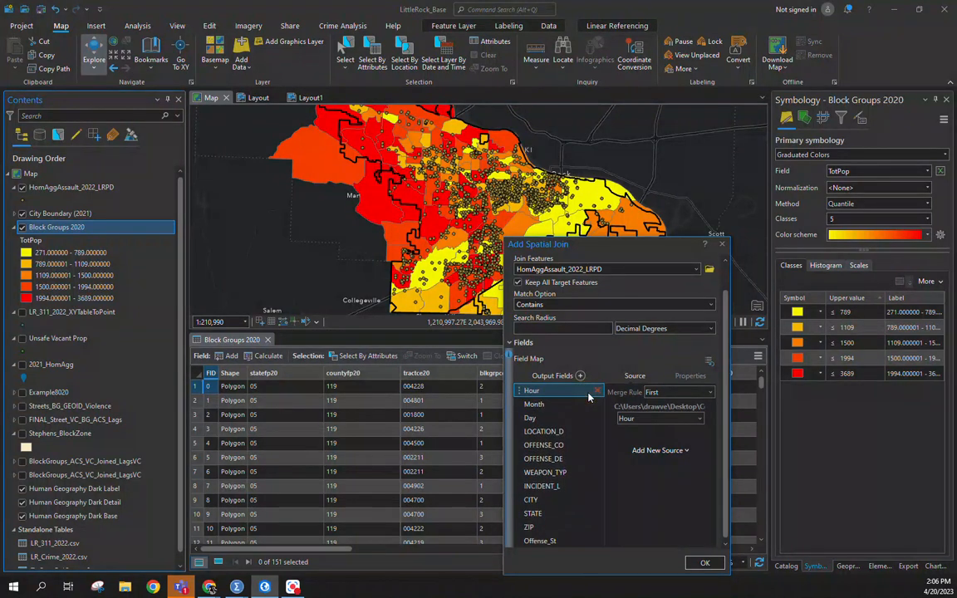
{"action": "left_click", "coordinate": [597, 391]}
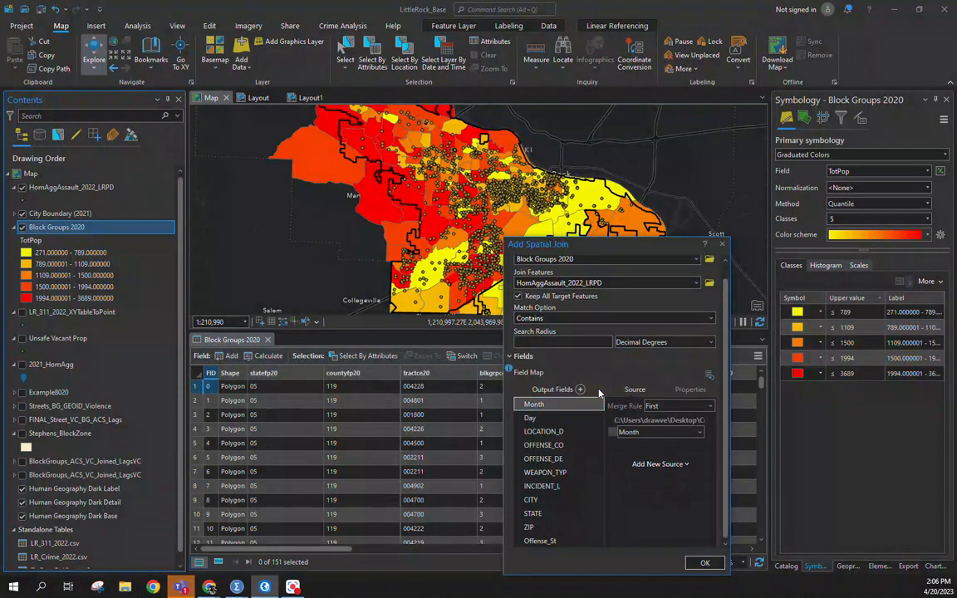
{"action": "left_click", "coordinate": [598, 405]}
{"action": "left_click", "coordinate": [598, 405]}
{"action": "left_click", "coordinate": [598, 418]}
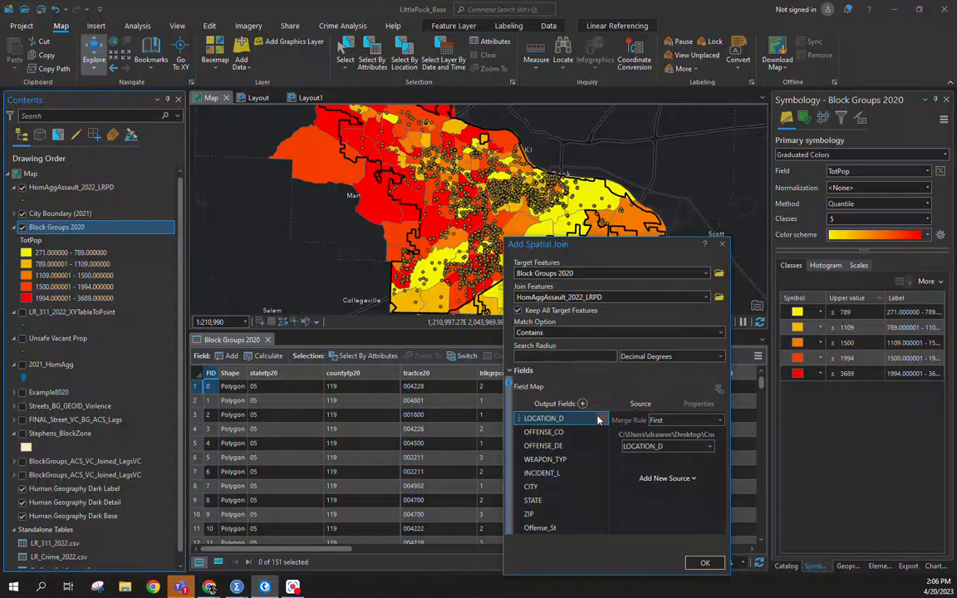
{"action": "left_click", "coordinate": [601, 420]}
{"action": "left_click", "coordinate": [600, 420]}
{"action": "left_click", "coordinate": [601, 420]}
{"action": "left_click", "coordinate": [600, 420]}
{"action": "left_click", "coordinate": [600, 420]}
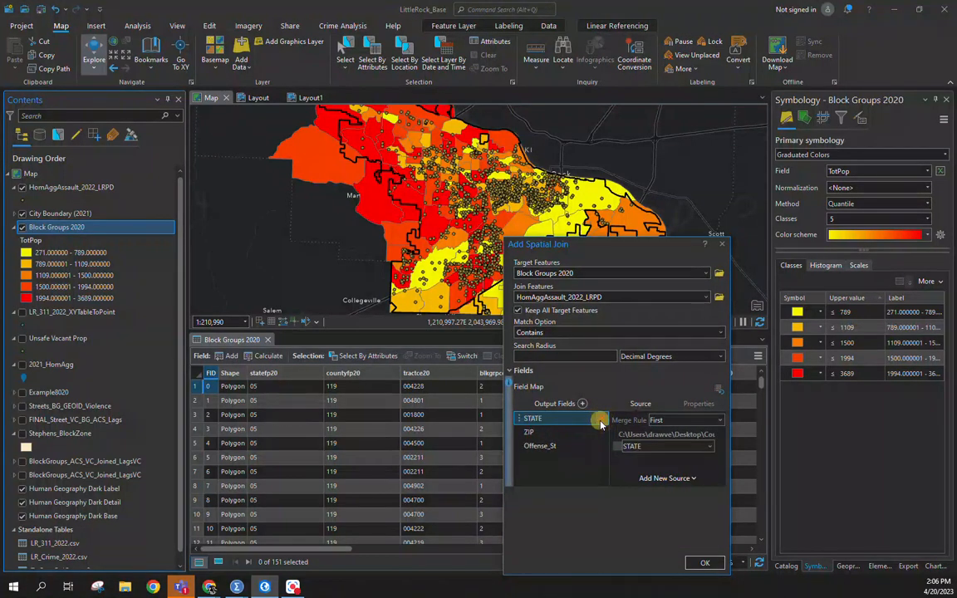
{"action": "left_click", "coordinate": [600, 420]}
{"action": "left_click", "coordinate": [601, 420]}
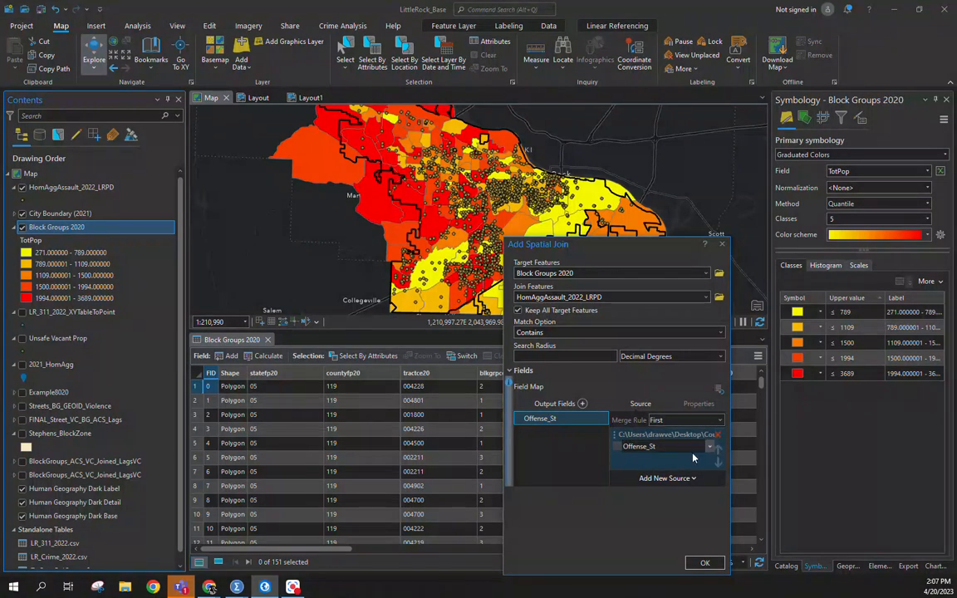
{"action": "left_click", "coordinate": [602, 423]}
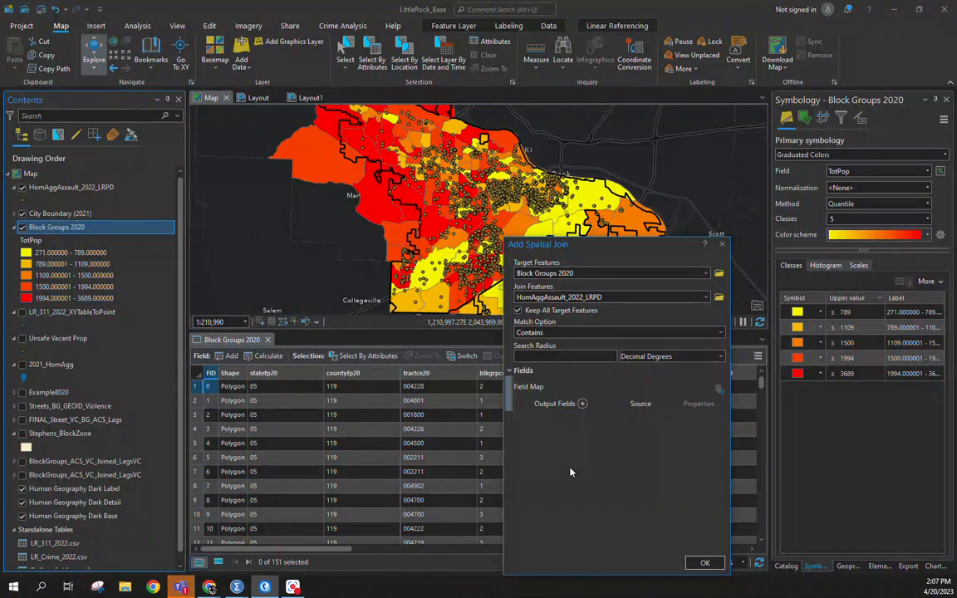
{"action": "left_click", "coordinate": [700, 564]}
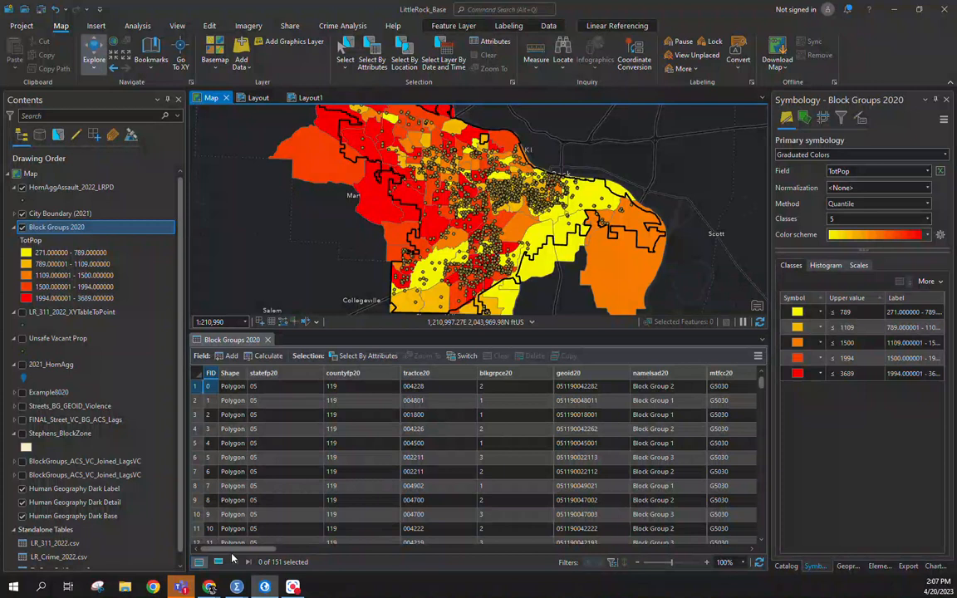
Step: Examine the joined fields in the Block Groups 2020 attribute table, particularly the Join_Count column
{"action": "left_click_drag", "start_coordinate": [237, 549], "coordinate": [437, 553]}
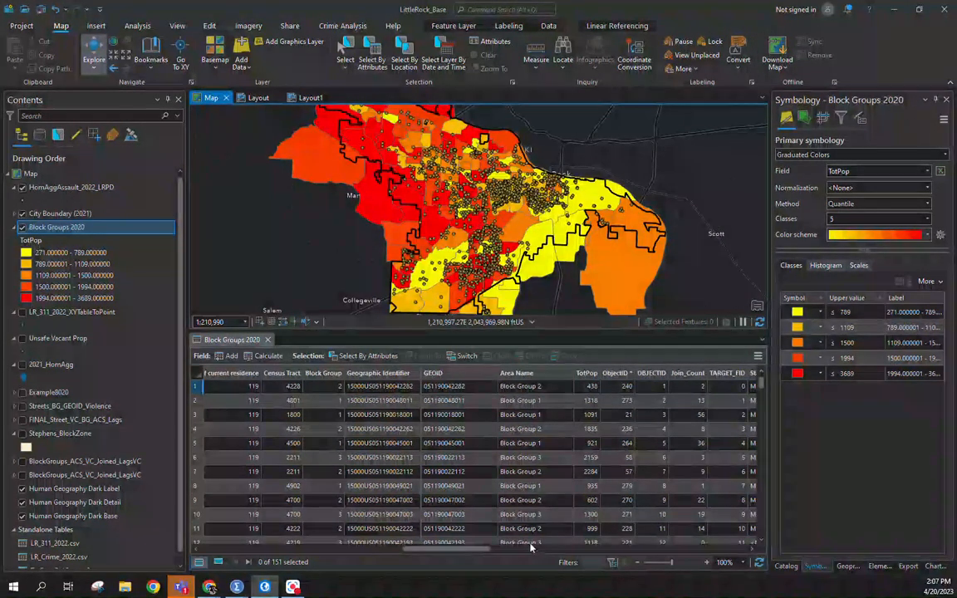
{"action": "left_click_drag", "start_coordinate": [460, 550], "coordinate": [498, 549]}
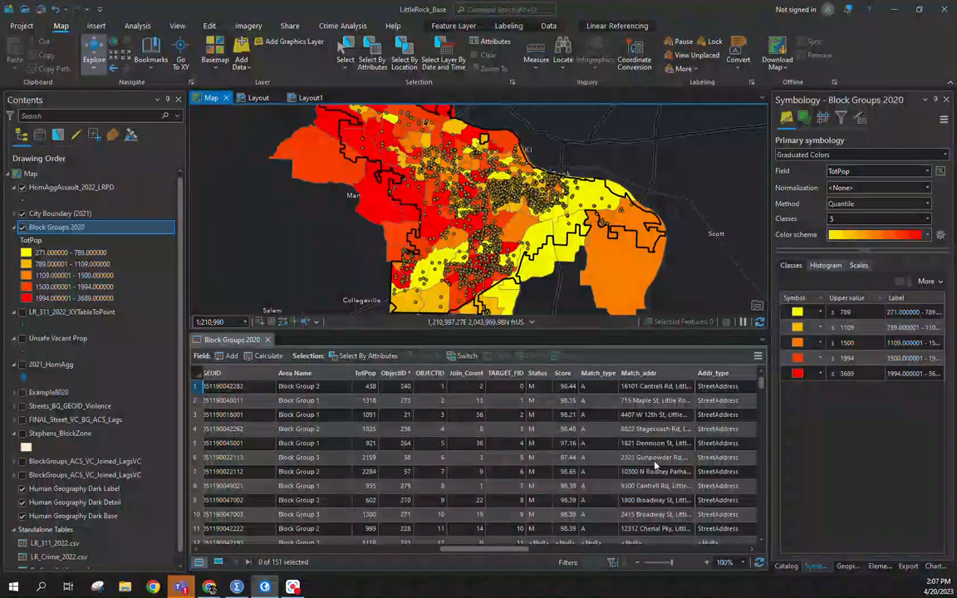
{"action": "left_click_drag", "start_coordinate": [498, 550], "coordinate": [441, 540]}
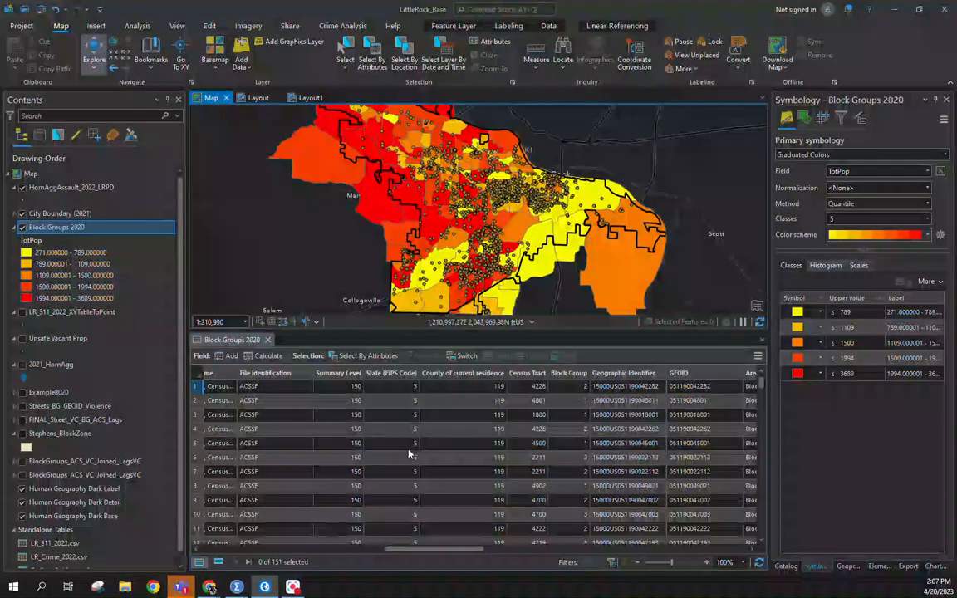
{"action": "left_click", "coordinate": [509, 549]}
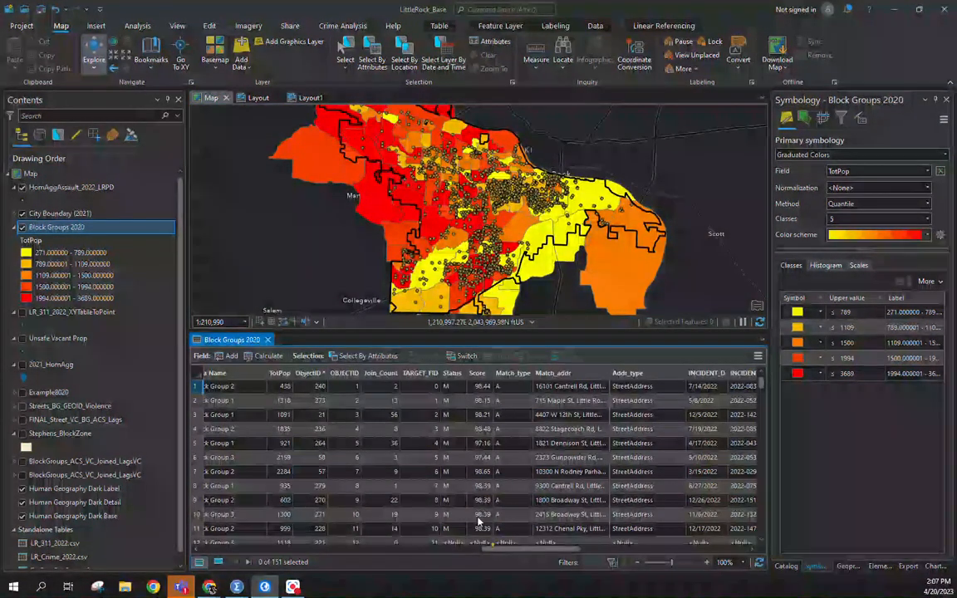
{"action": "left_click", "coordinate": [391, 386]}
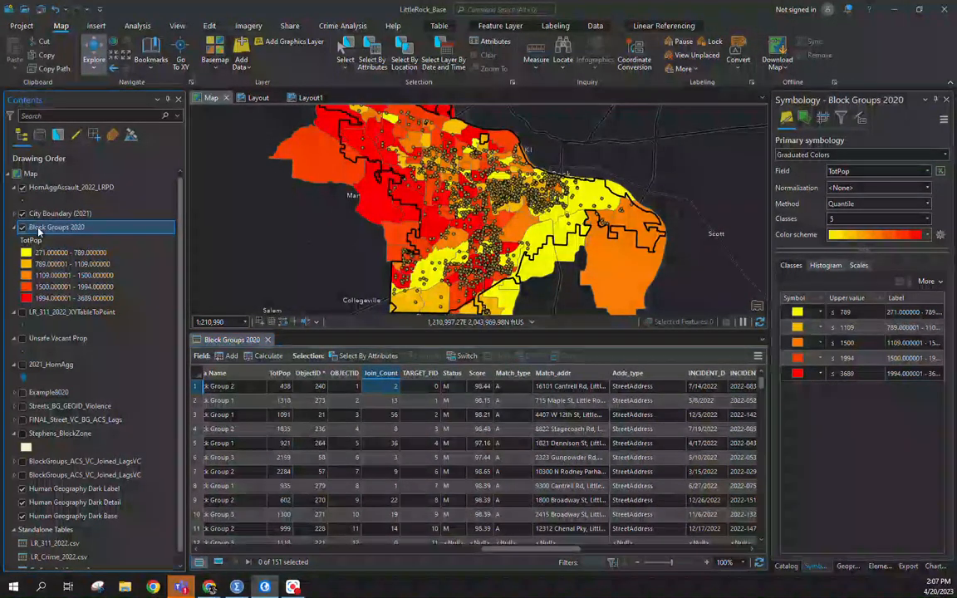
Step: Duplicate the Block Groups 2020 layer within the map and place the copy just below City Boundary (2021), selecting its TotPop legend heading
{"action": "right_click", "coordinate": [36, 228]}
{"action": "left_click", "coordinate": [49, 39]}
{"action": "right_click", "coordinate": [52, 173]}
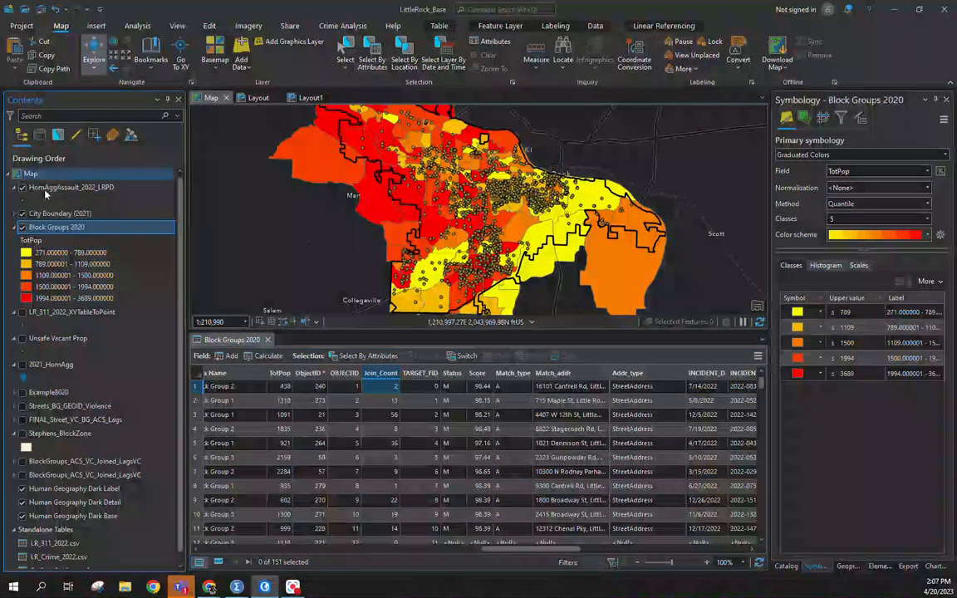
{"action": "left_click", "coordinate": [60, 200]}
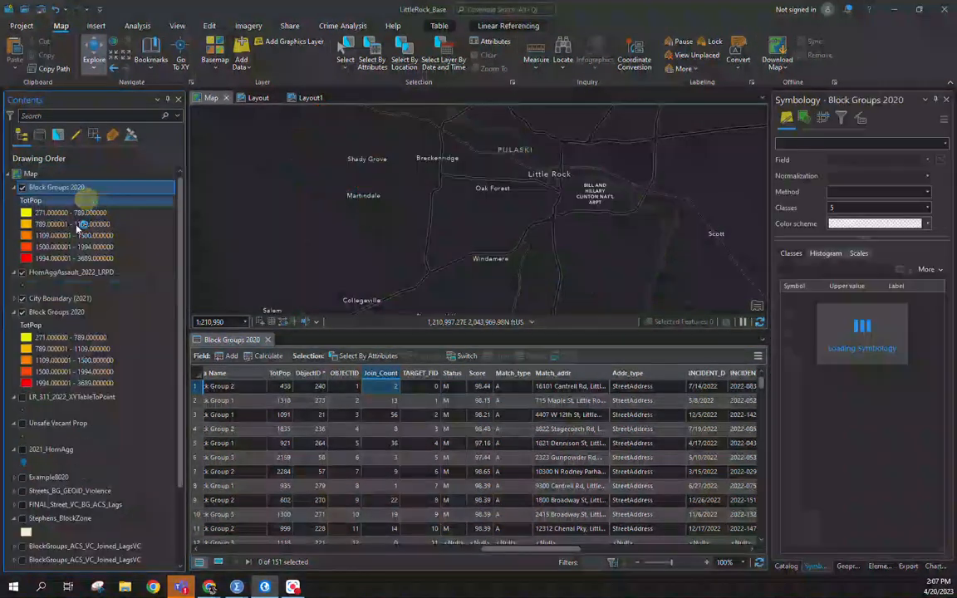
{"action": "left_click_drag", "start_coordinate": [72, 280], "coordinate": [59, 303]}
{"action": "left_click", "coordinate": [34, 240]}
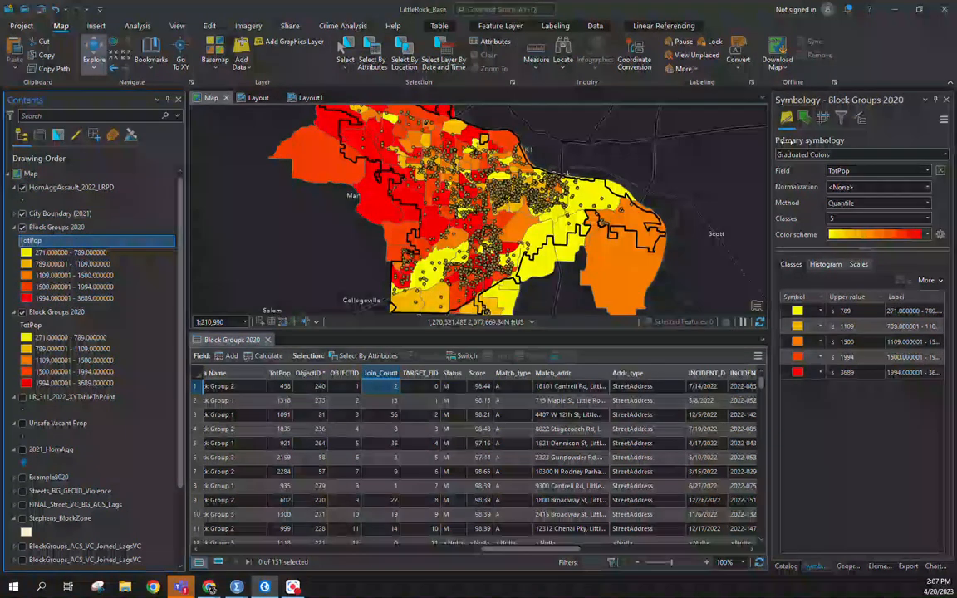
Step: Symbolize the upper Block Groups 2020 layer by the Join_Count field and hide the HomAggAssault_2022_LRPD points
{"action": "left_click", "coordinate": [880, 170]}
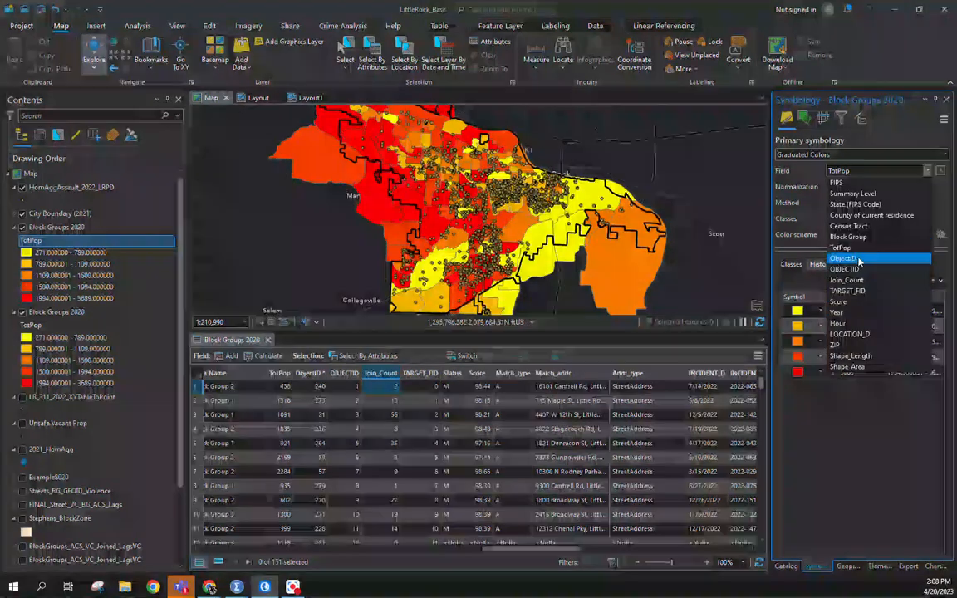
{"action": "left_click", "coordinate": [853, 280]}
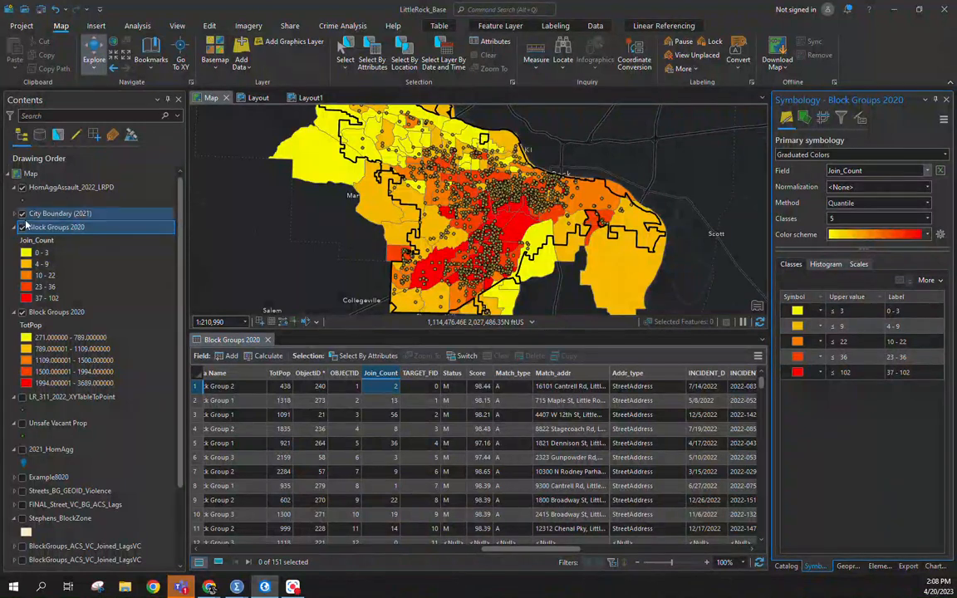
{"action": "left_click", "coordinate": [24, 187]}
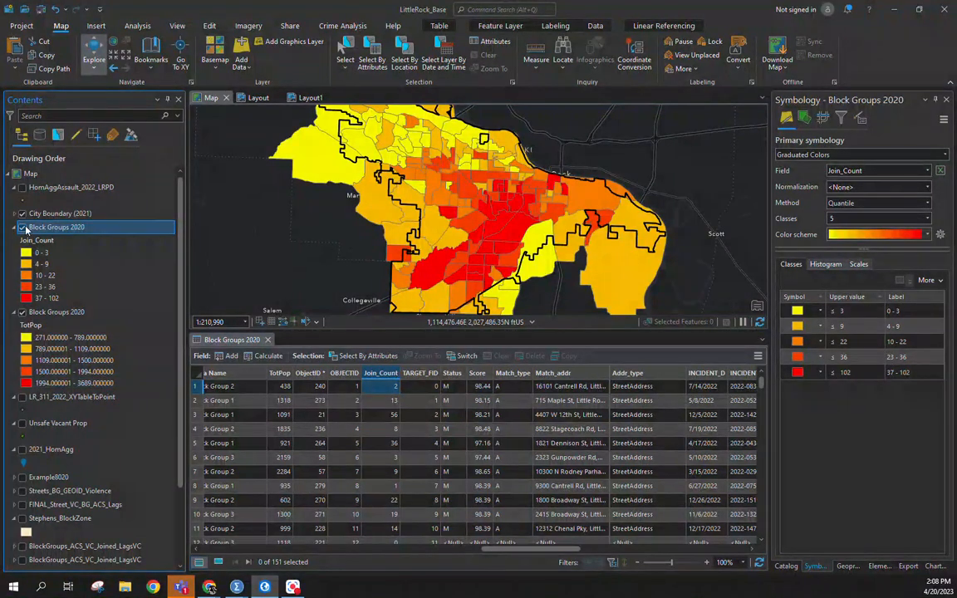
Step: Toggle the Join_Count layer's visibility repeatedly to compare the crime count pattern with the TotPop map beneath it
{"action": "left_click", "coordinate": [23, 228]}
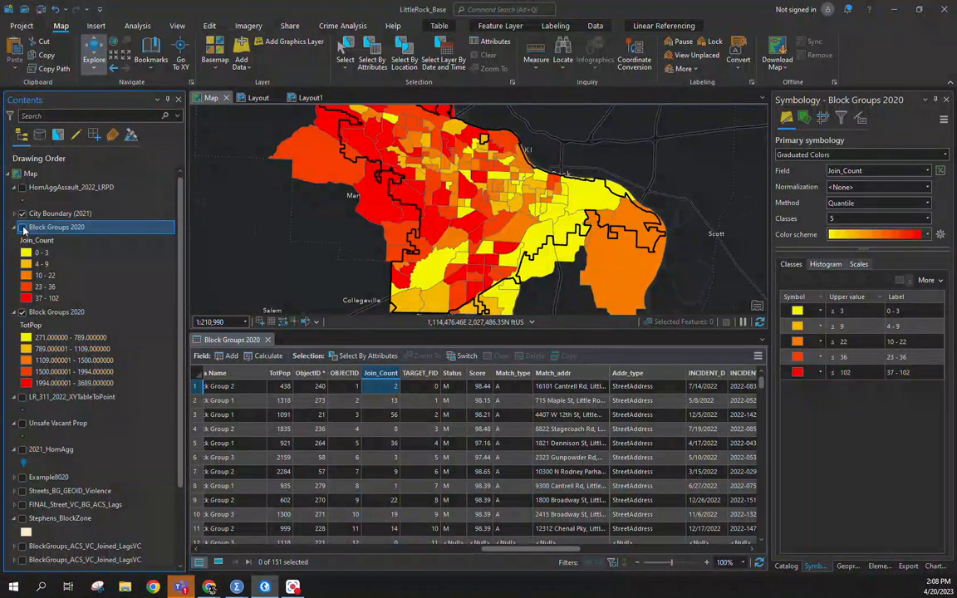
{"action": "left_click", "coordinate": [22, 228]}
{"action": "left_click", "coordinate": [22, 227]}
{"action": "left_click", "coordinate": [23, 227]}
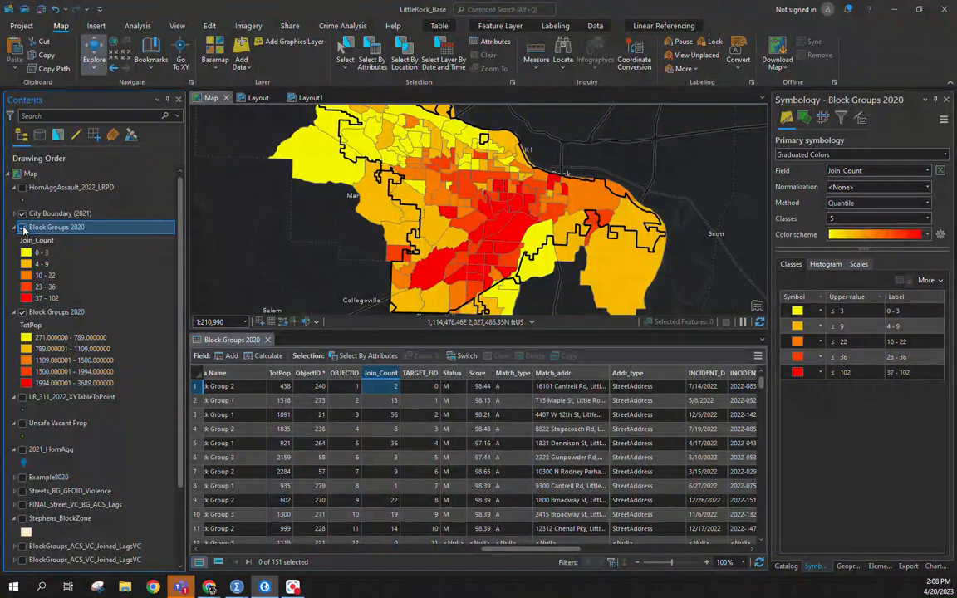
{"action": "left_click", "coordinate": [23, 227]}
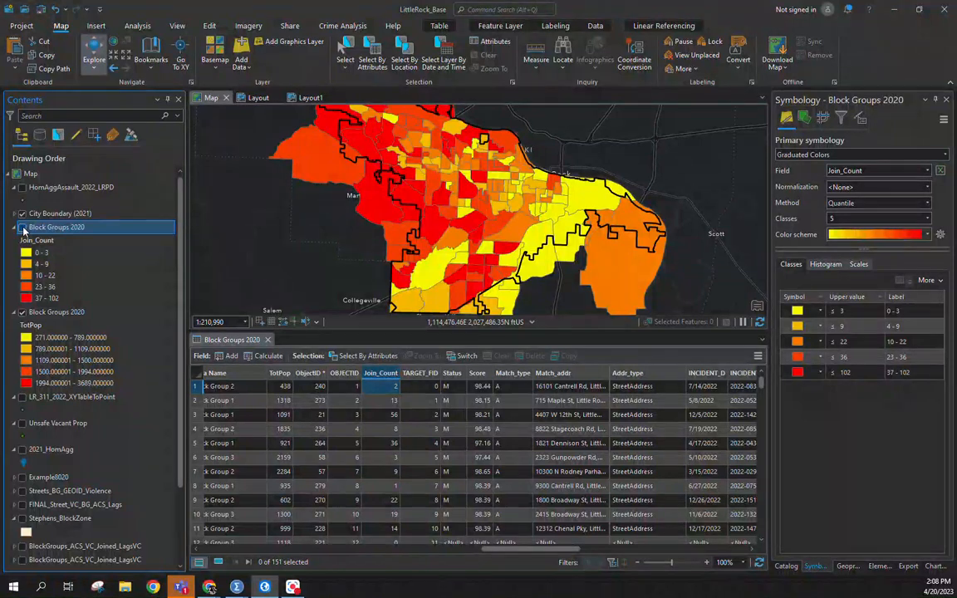
Step: Remove the lower Block Groups 2020 layer symbolized by TotPop and make the Join_Count layer visible
{"action": "left_click_drag", "start_coordinate": [548, 554], "coordinate": [505, 548]}
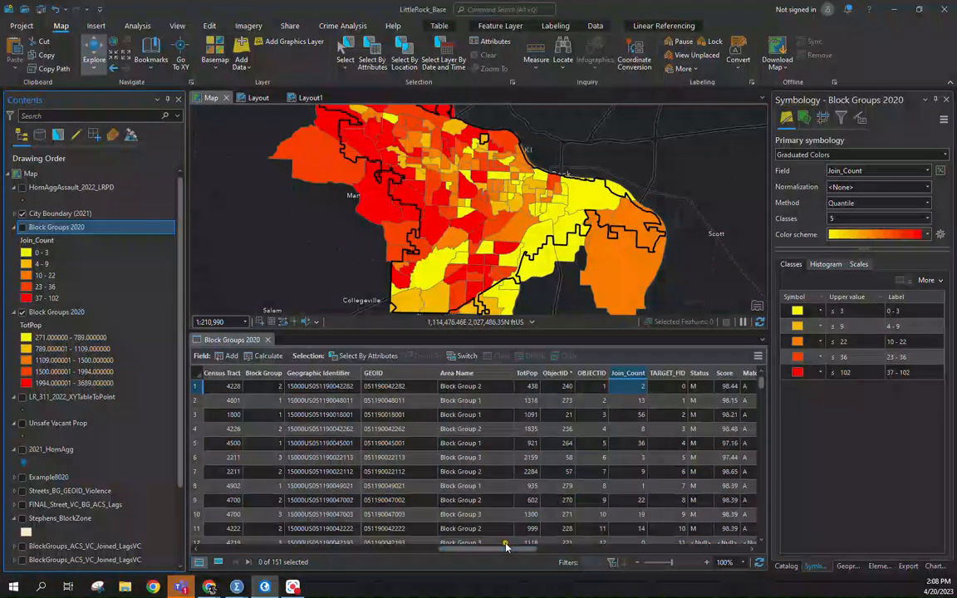
{"action": "right_click", "coordinate": [50, 316]}
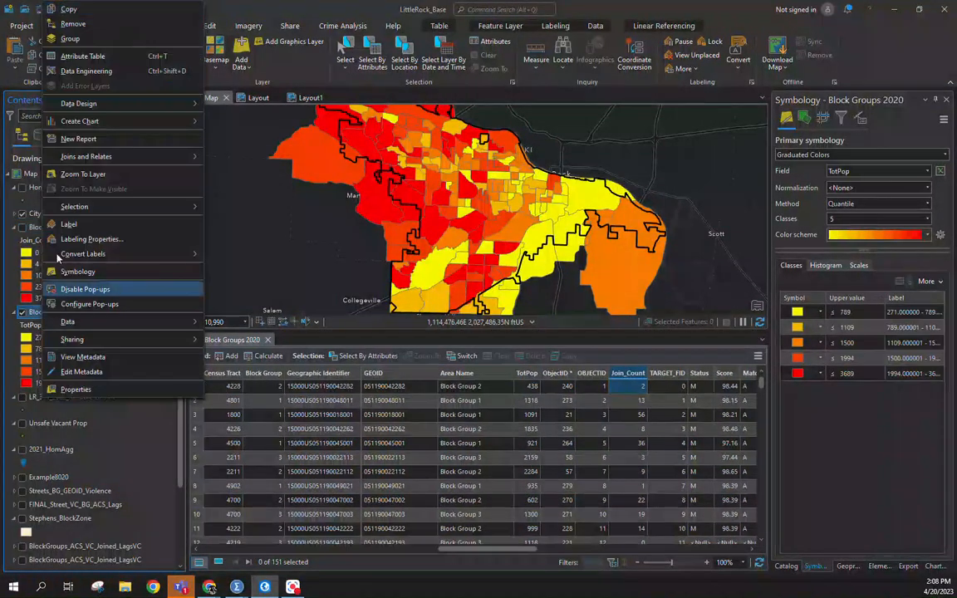
{"action": "left_click", "coordinate": [73, 24]}
{"action": "left_click", "coordinate": [23, 227]}
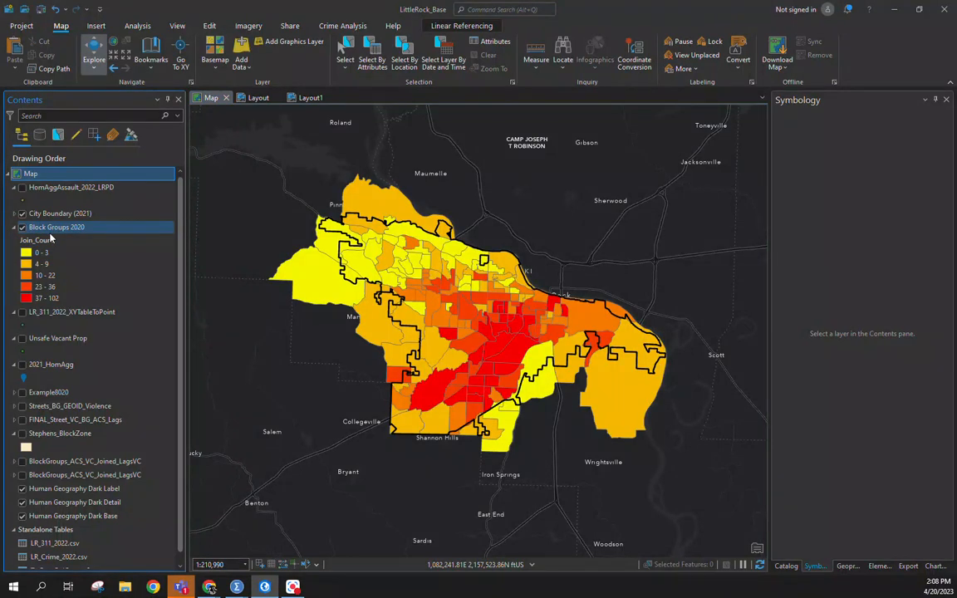
Step: Add a field named Rate1k with data type Double to the Block Groups 2020 attribute table and save the field changes
{"action": "right_click", "coordinate": [51, 232]}
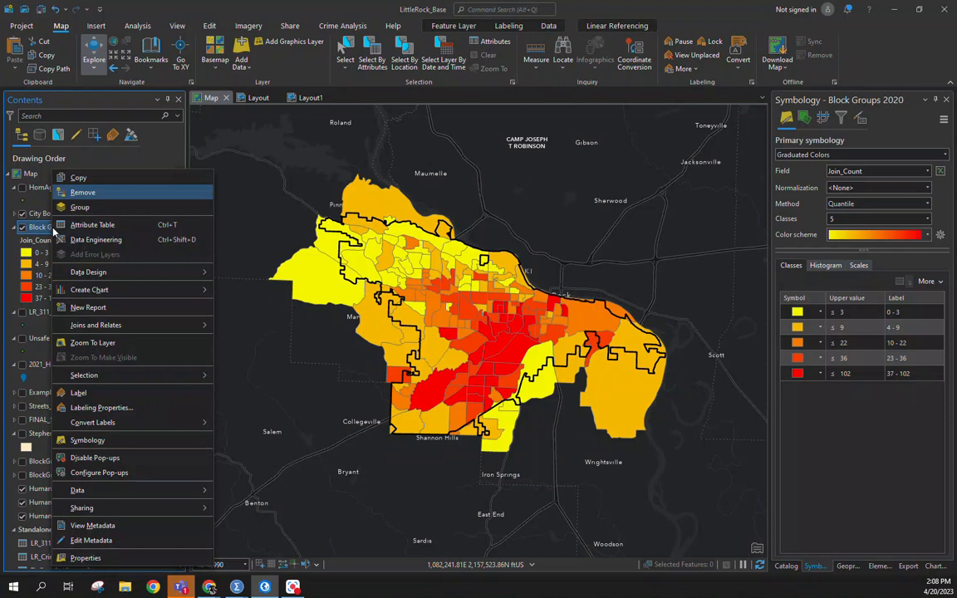
{"action": "left_click", "coordinate": [73, 225]}
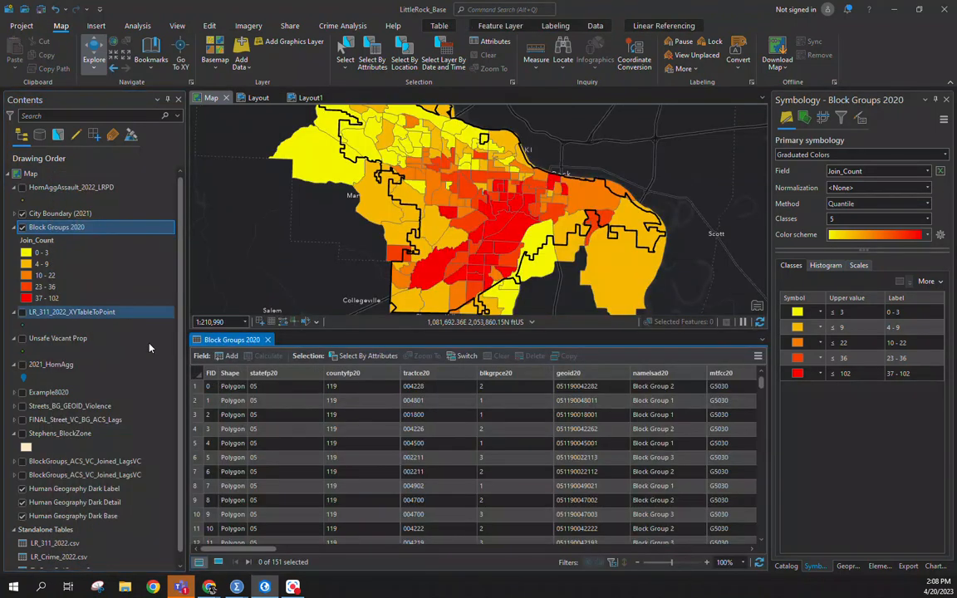
{"action": "left_click", "coordinate": [224, 356]}
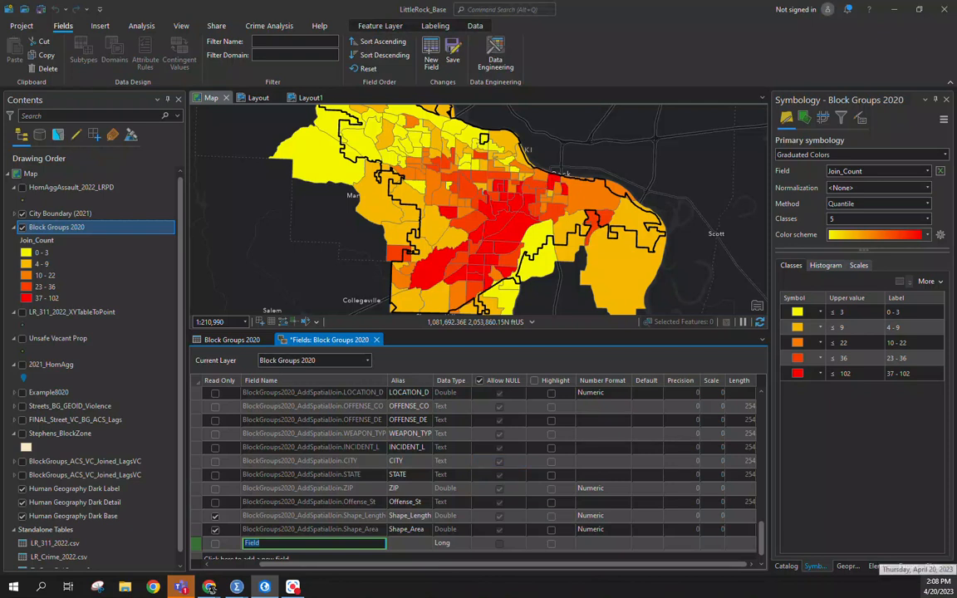
{"action": "type", "text": "Ciim"}
{"action": "key", "text": "BackSpace"}
{"action": "key", "text": "BackSpace"}
{"action": "key", "text": "BackSpace"}
{"action": "key", "text": "BackSpace"}
{"action": "type", "text": "Rate1k"}
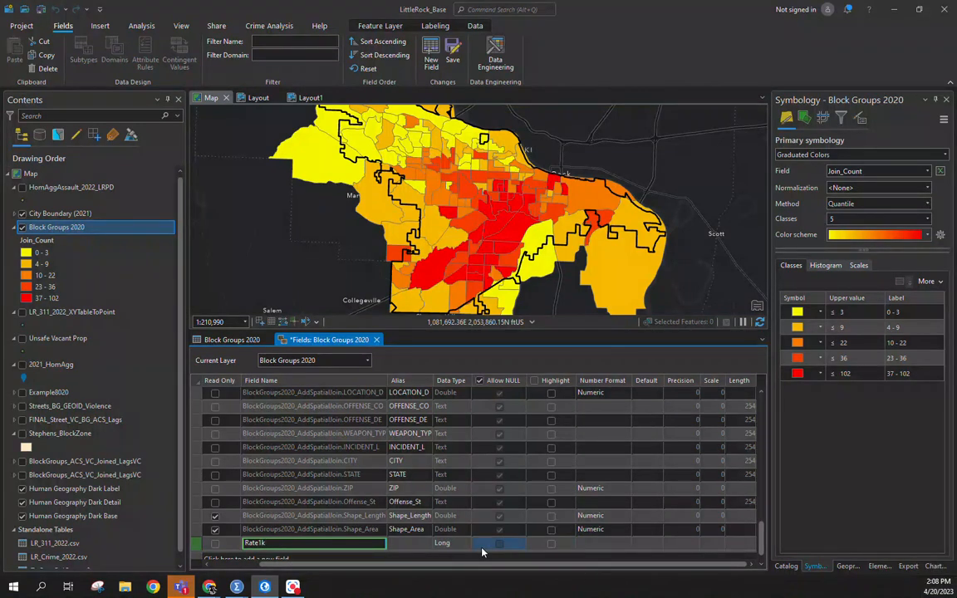
{"action": "left_click", "coordinate": [457, 543]}
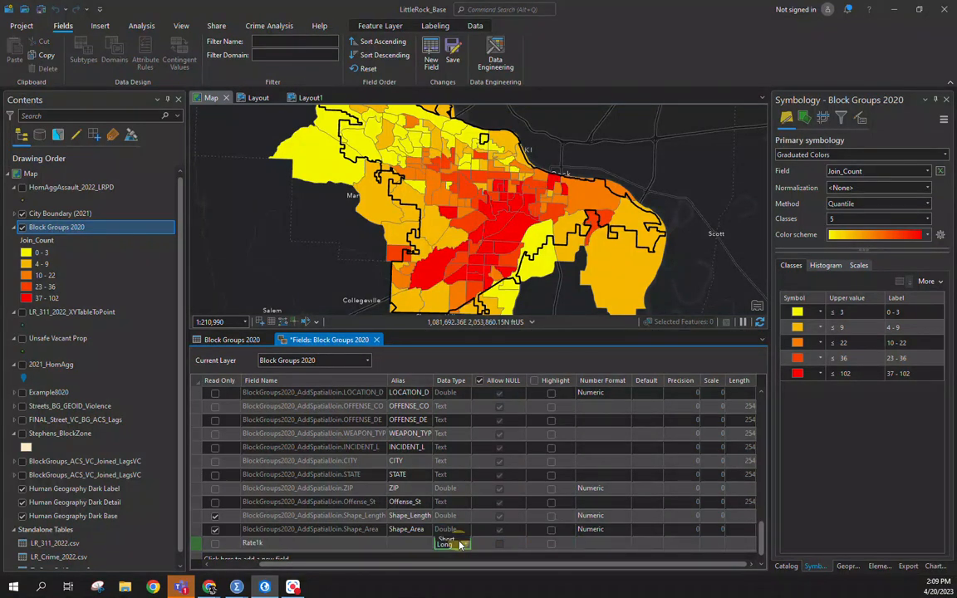
{"action": "left_click", "coordinate": [449, 509]}
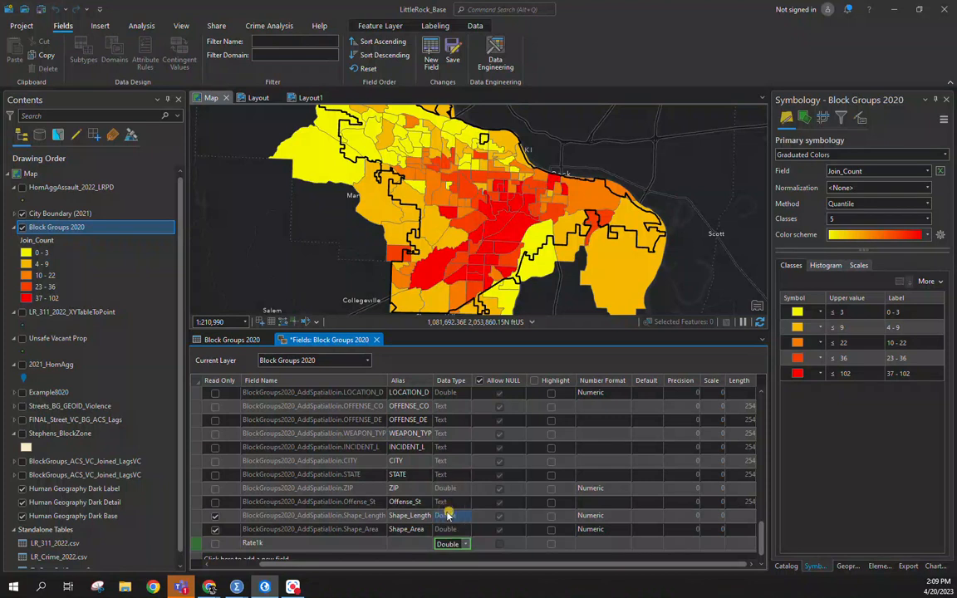
{"action": "left_click", "coordinate": [451, 55]}
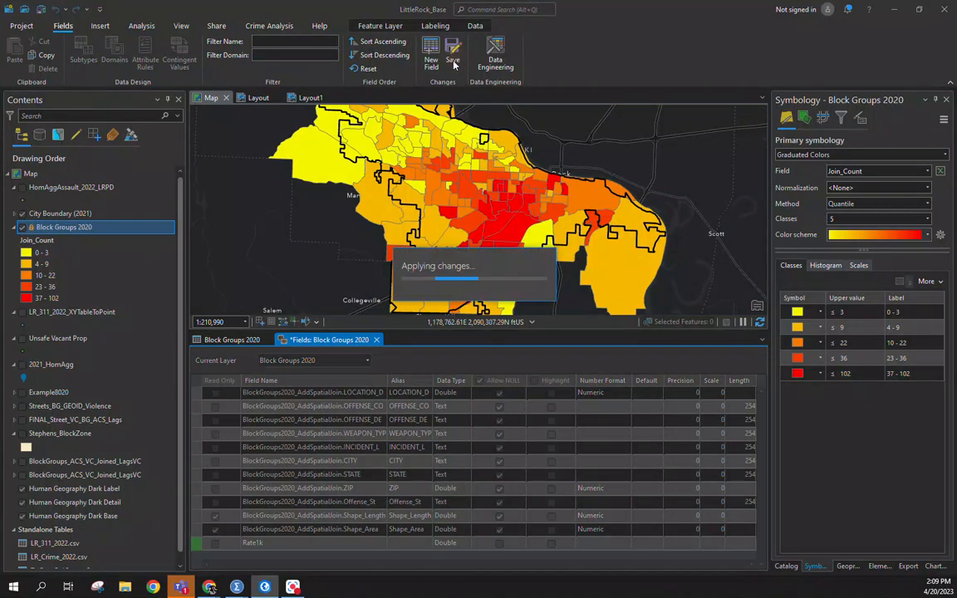
{"action": "left_click", "coordinate": [374, 340]}
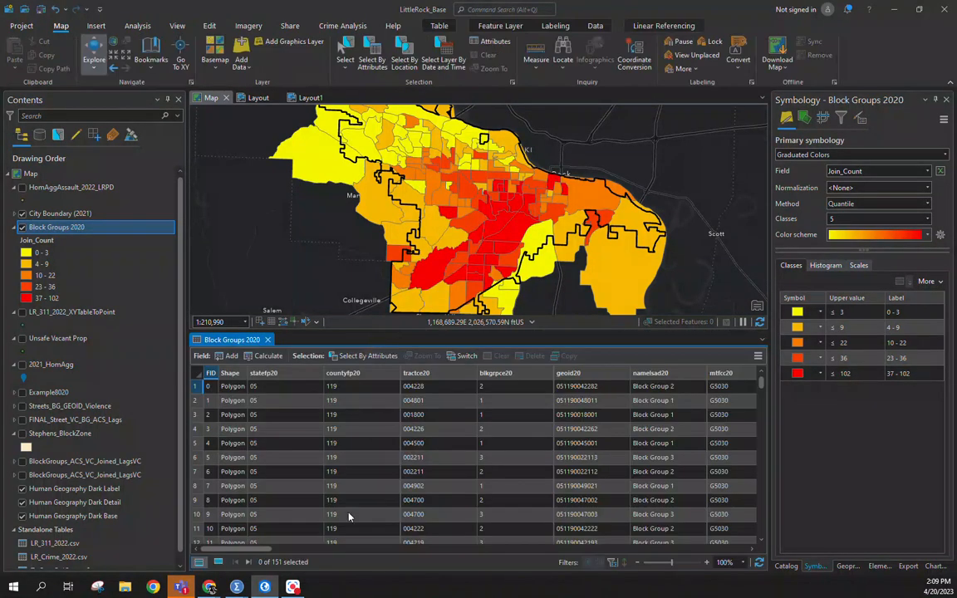
Step: Calculate the Rate1k field as Join_Count divided by TotPop, in parentheses, multiplied by 1000
{"action": "left_click_drag", "start_coordinate": [245, 548], "coordinate": [730, 548]}
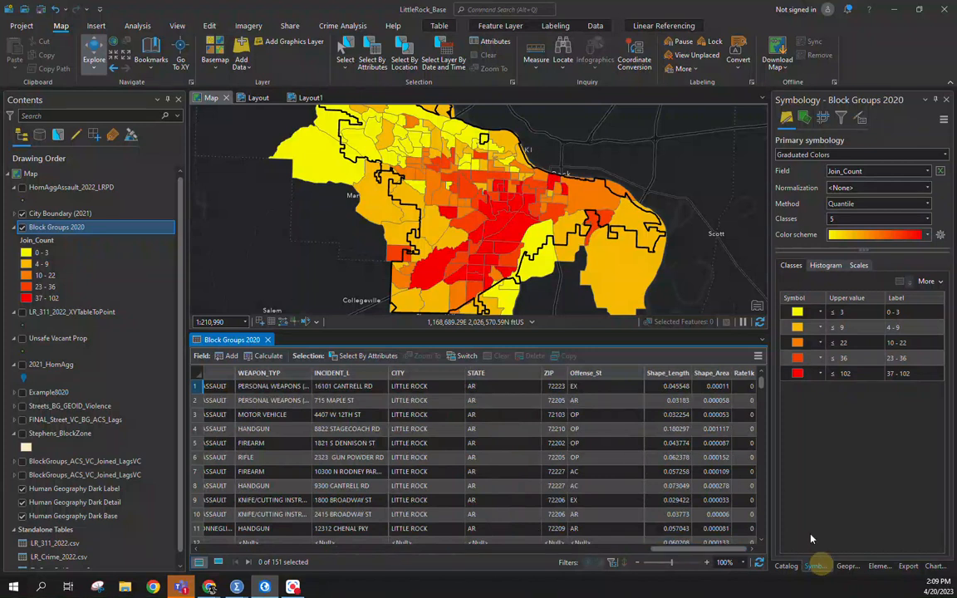
{"action": "left_click", "coordinate": [747, 373]}
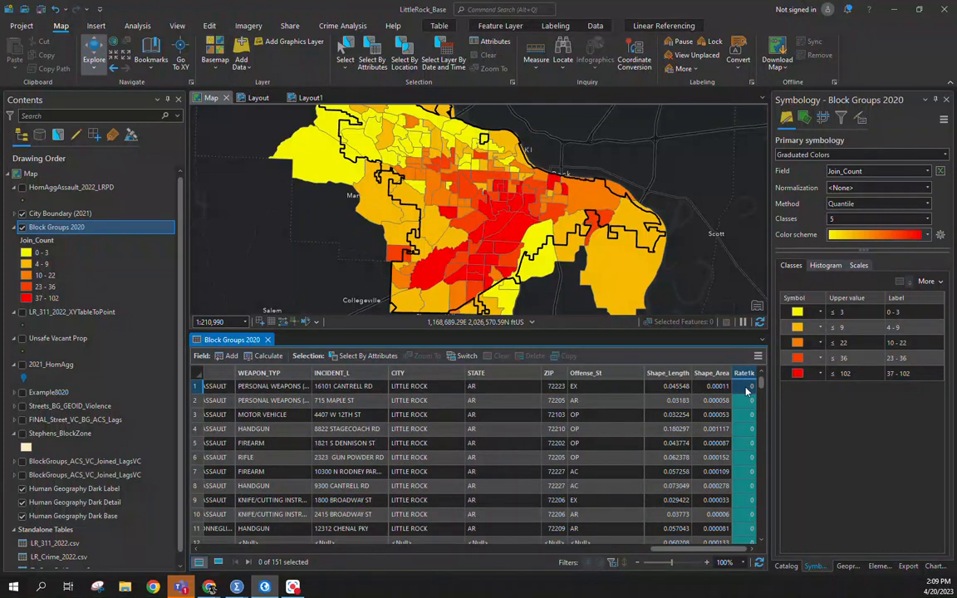
{"action": "right_click", "coordinate": [746, 377]}
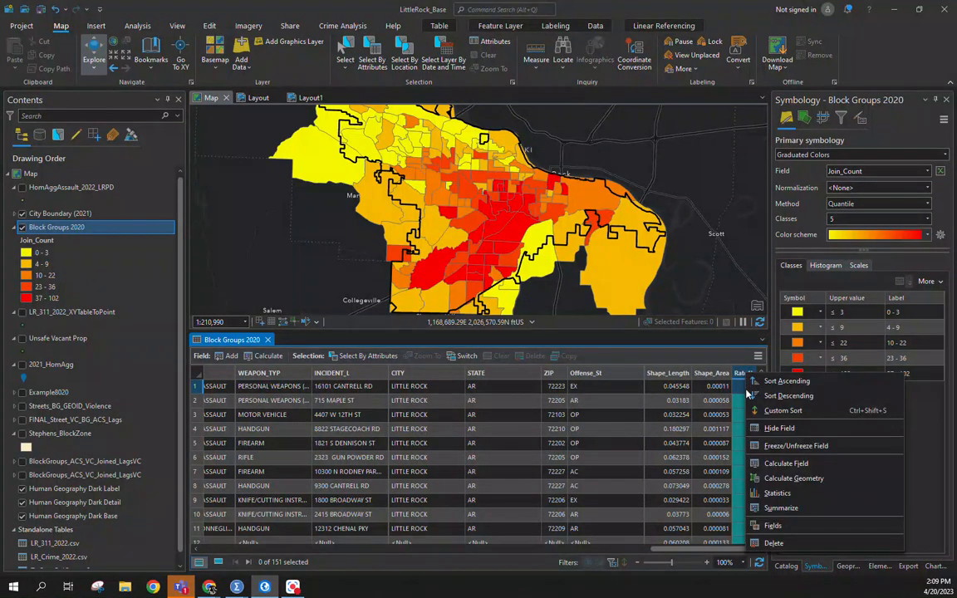
{"action": "left_click", "coordinate": [787, 464]}
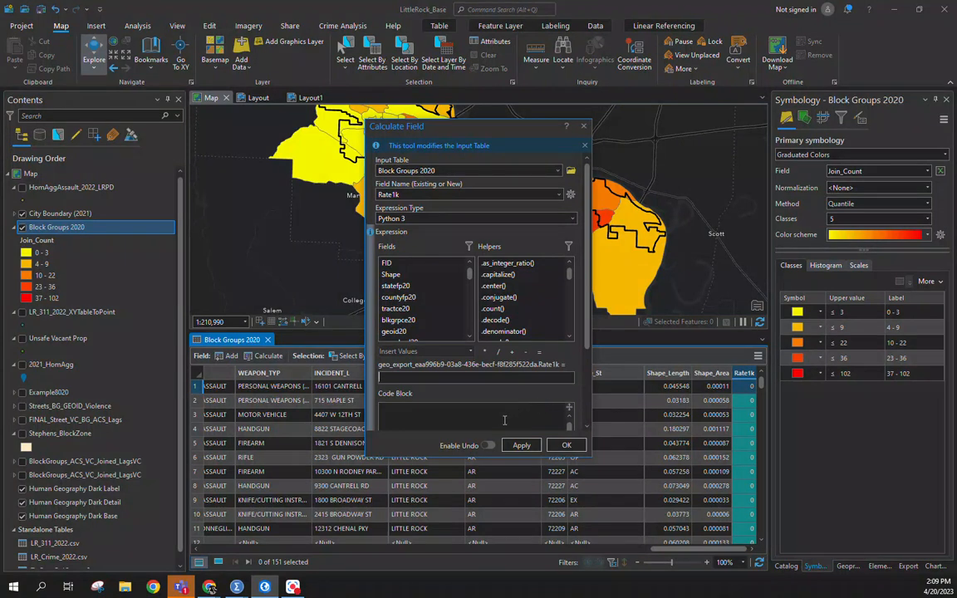
{"action": "type", "text": "("}
{"action": "scroll", "coordinate": [469, 297], "scroll_direction": "down", "scroll_amount": 5}
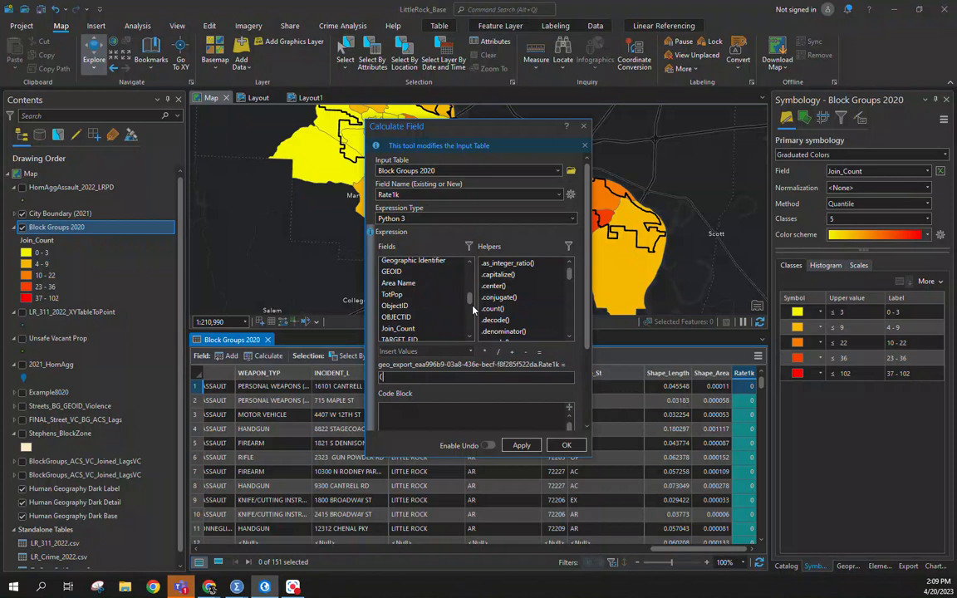
{"action": "double_click", "coordinate": [397, 327]}
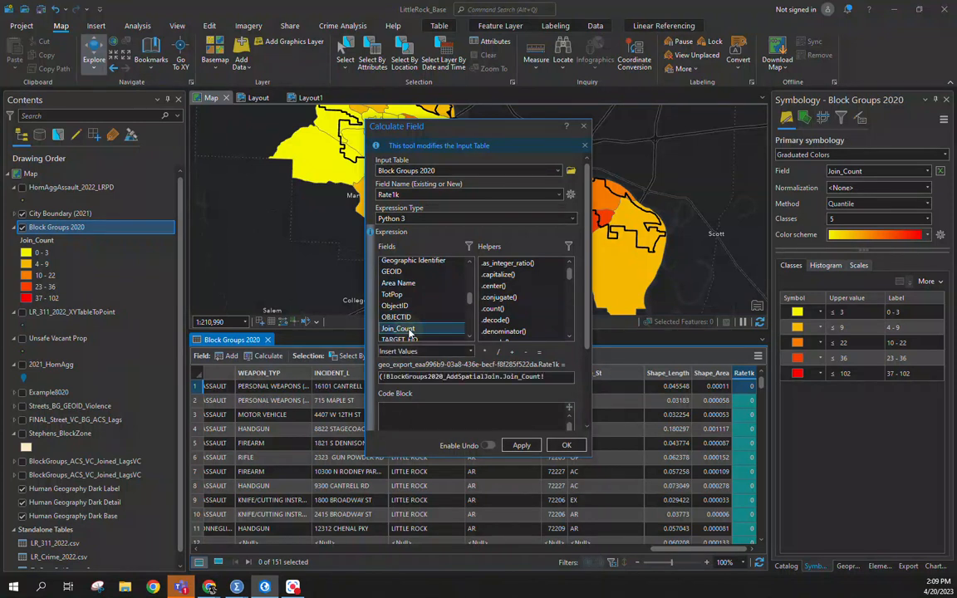
{"action": "left_click", "coordinate": [498, 351]}
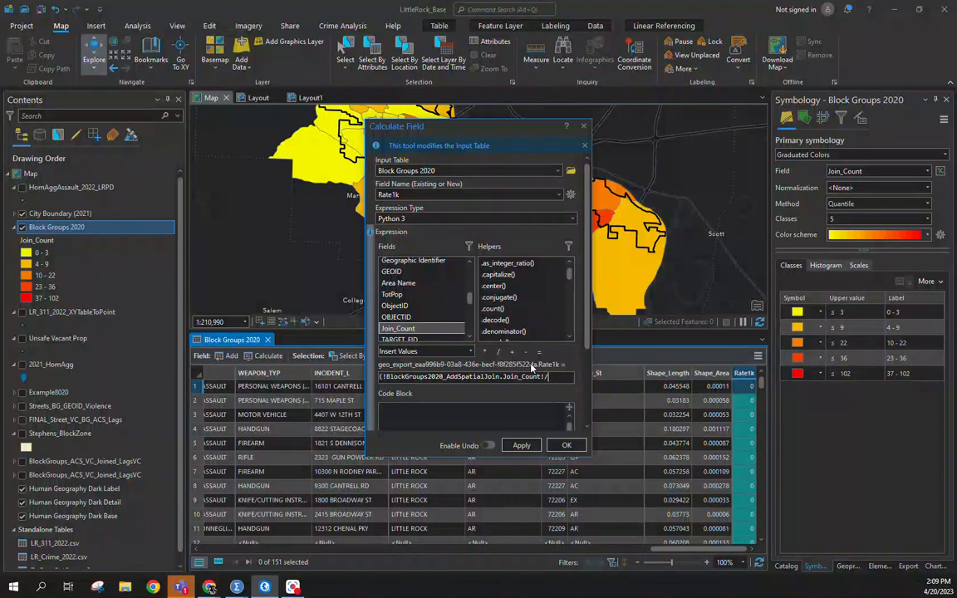
{"action": "double_click", "coordinate": [410, 297]}
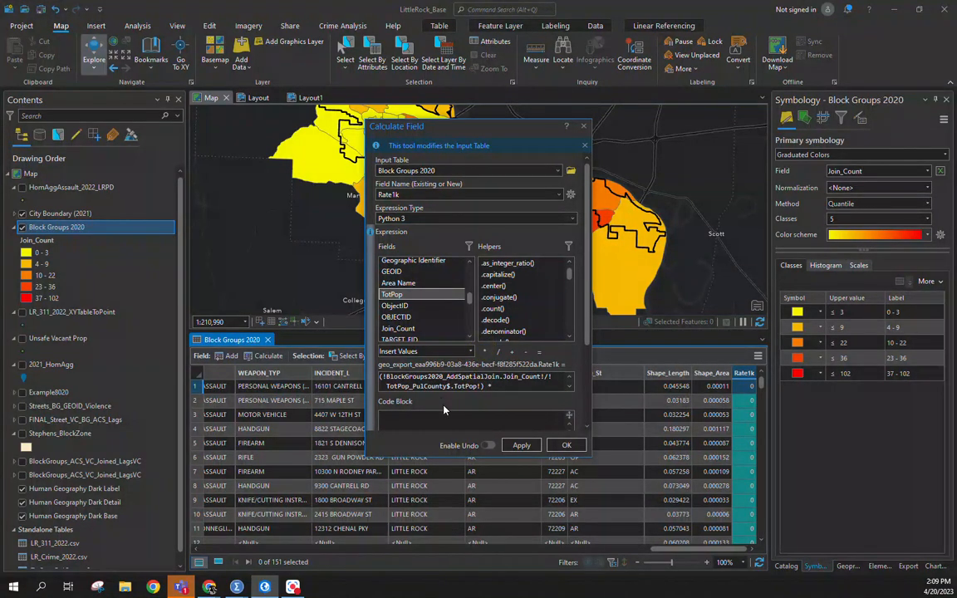
{"action": "left_click", "coordinate": [492, 387]}
{"action": "type", "text": "1000"}
{"action": "left_click", "coordinate": [565, 445]}
{"action": "left_click_drag", "start_coordinate": [581, 549], "coordinate": [669, 549]}
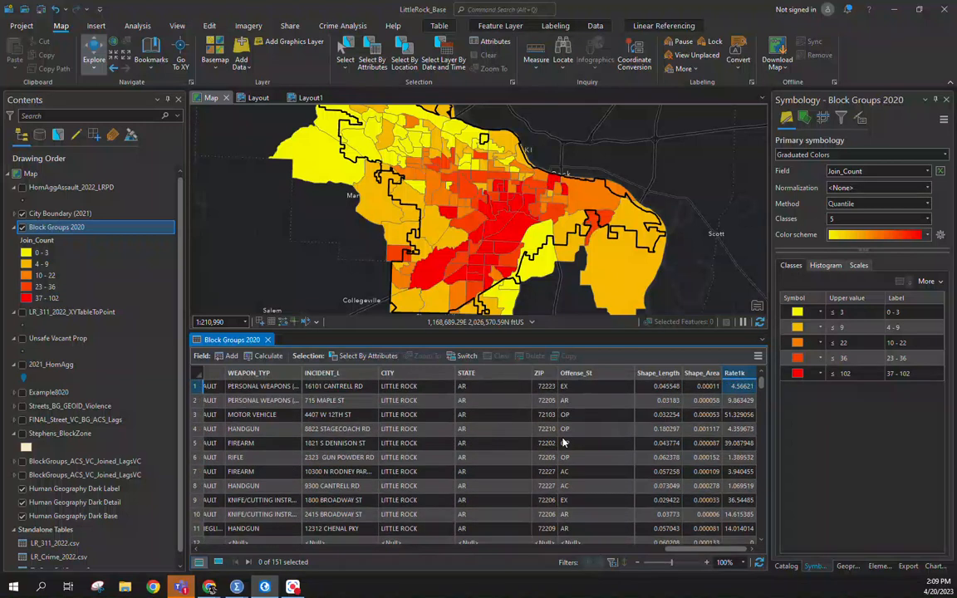
Step: Try to delete the joined STATE field from the Block Groups 2020 attribute table
{"action": "left_click", "coordinate": [487, 375]}
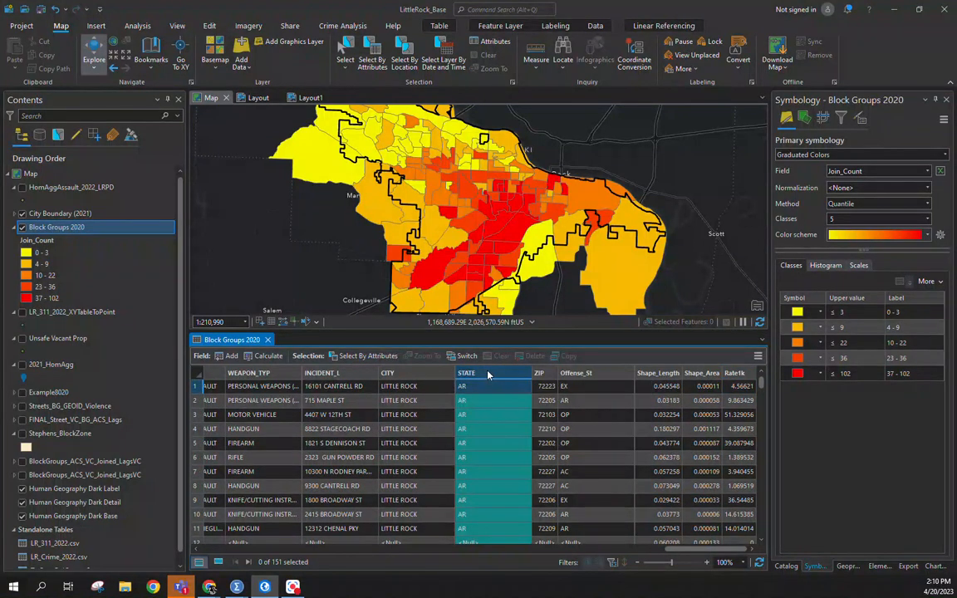
{"action": "right_click", "coordinate": [488, 375]}
{"action": "left_click", "coordinate": [498, 455]}
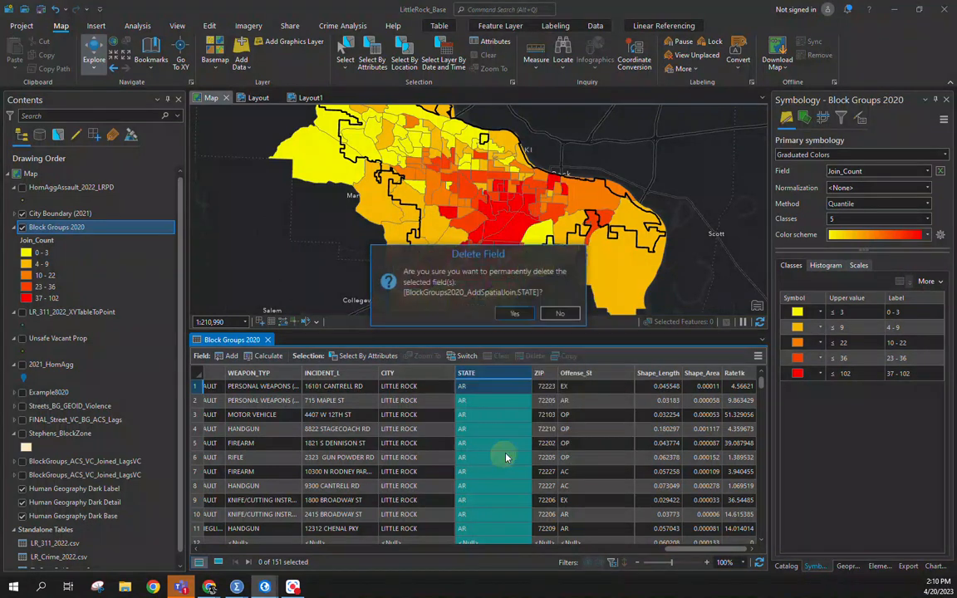
{"action": "left_click", "coordinate": [510, 314]}
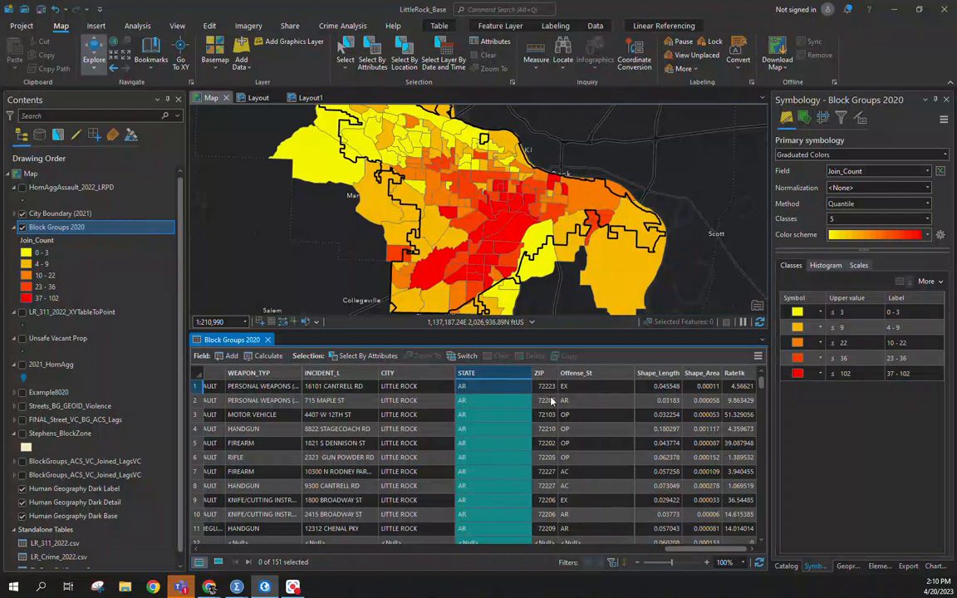
Step: Export the Block Groups 2020 layer to a new feature class named BlockGroupsCrimeRates in the LittleRock_Base geodatabase
{"action": "right_click", "coordinate": [73, 227]}
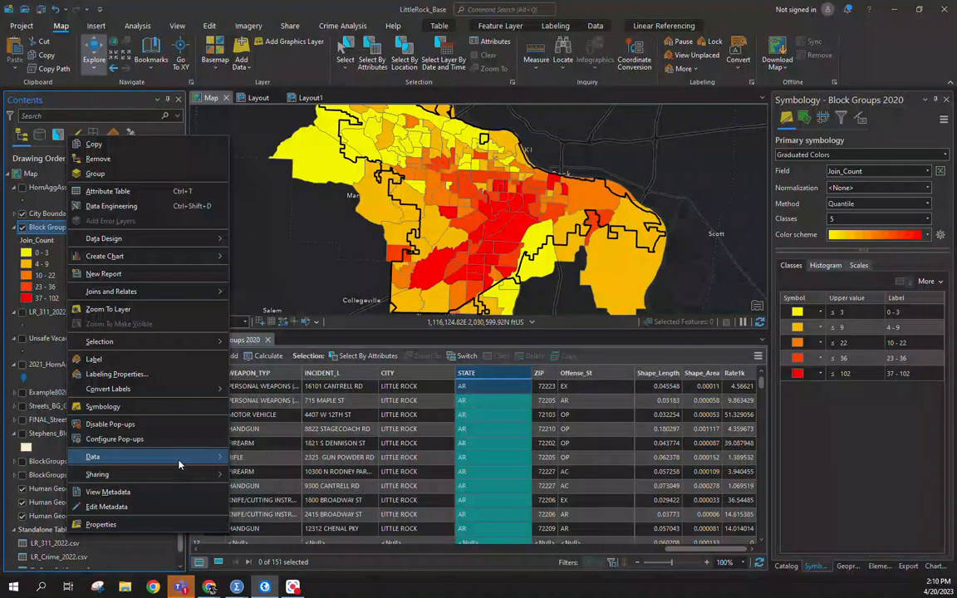
{"action": "mouse_move", "coordinate": [179, 457]}
{"action": "left_click", "coordinate": [265, 457]}
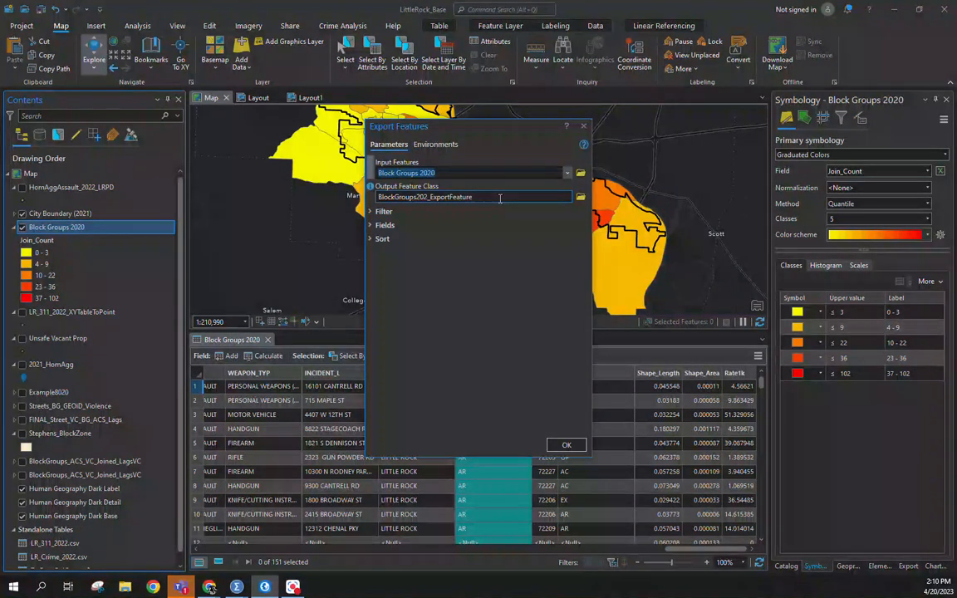
{"action": "left_click", "coordinate": [499, 198]}
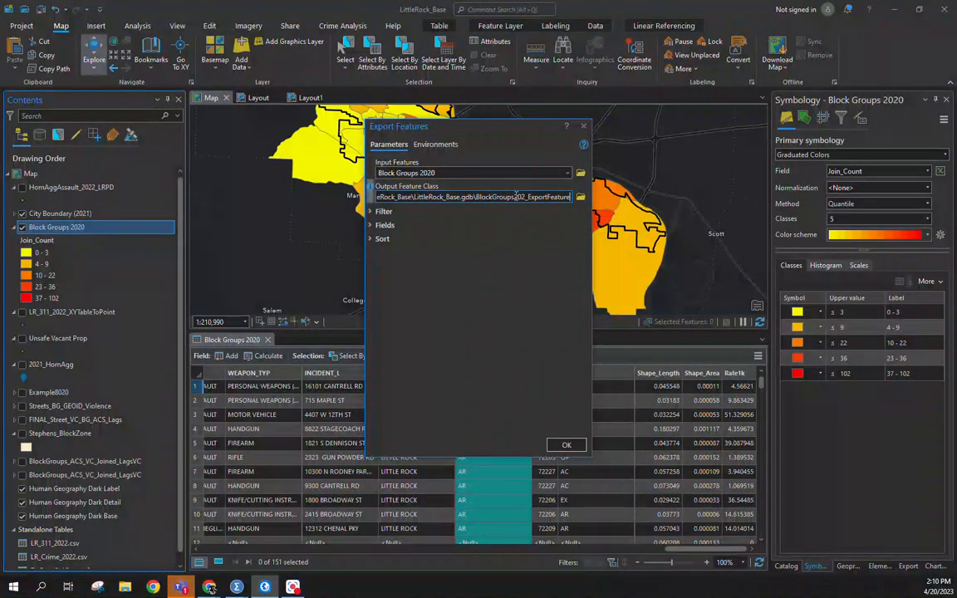
{"action": "left_click_drag", "start_coordinate": [514, 197], "coordinate": [617, 219]}
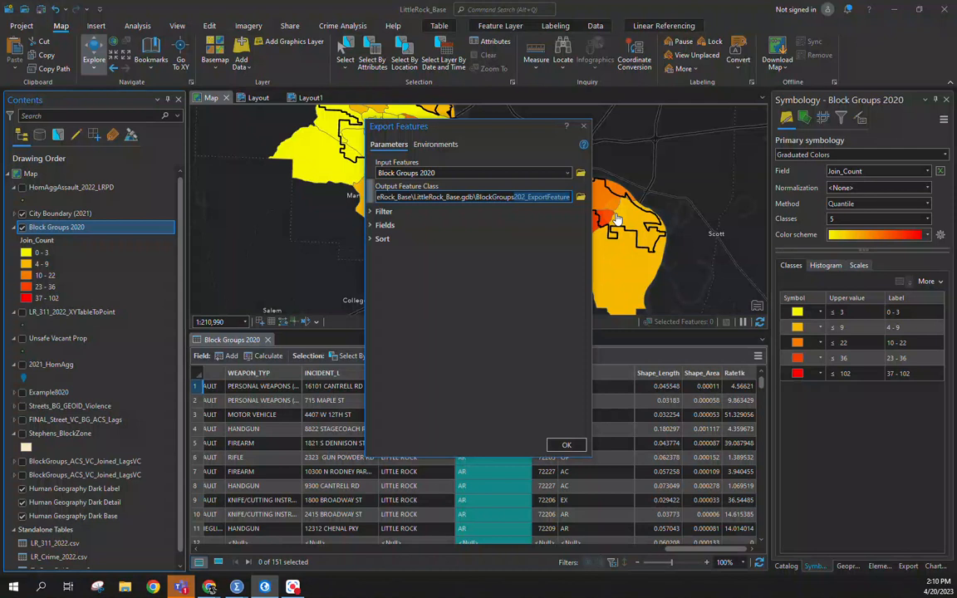
{"action": "type", "text": "C"}
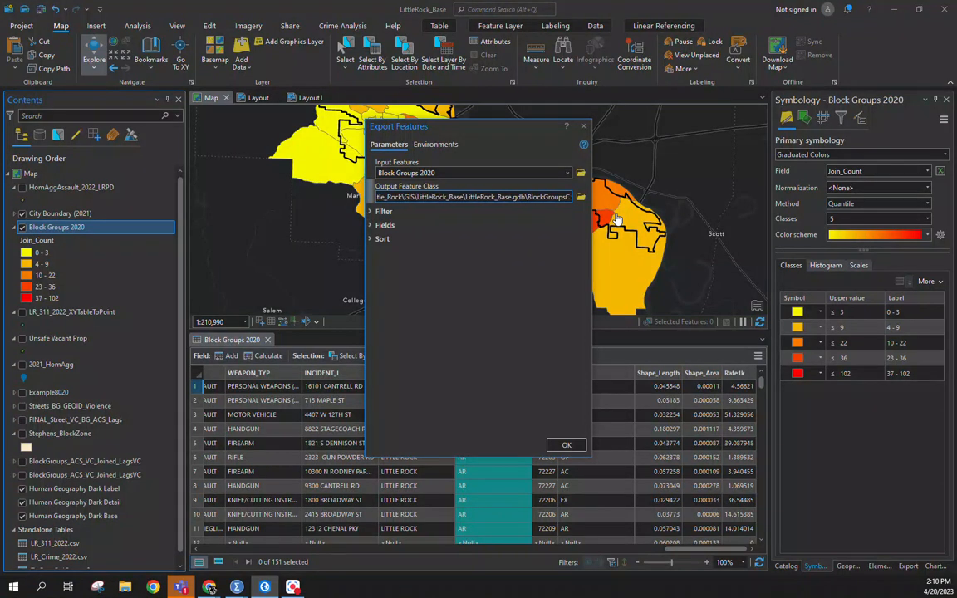
{"action": "type", "text": "rime"}
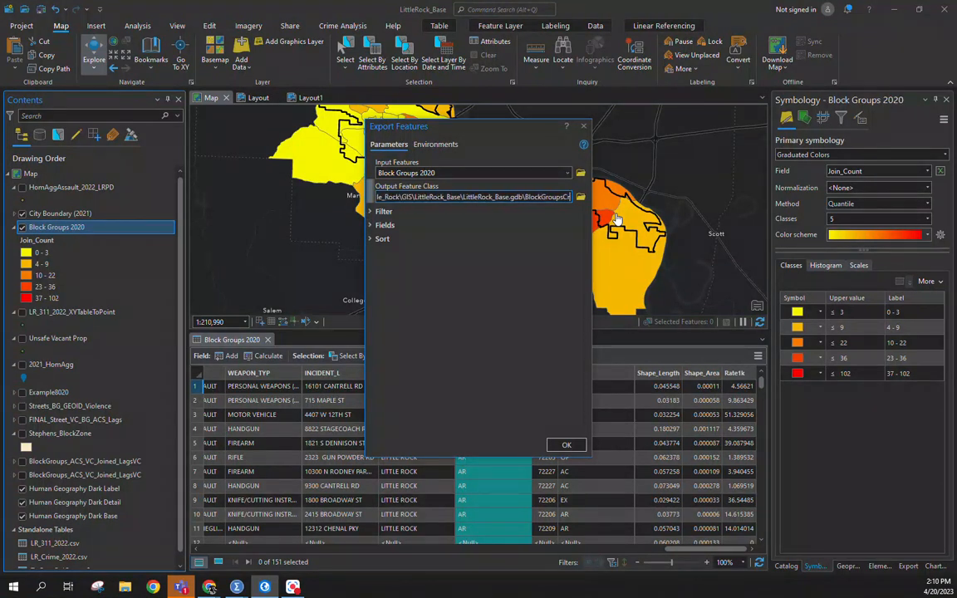
{"action": "type", "text": "Rates"}
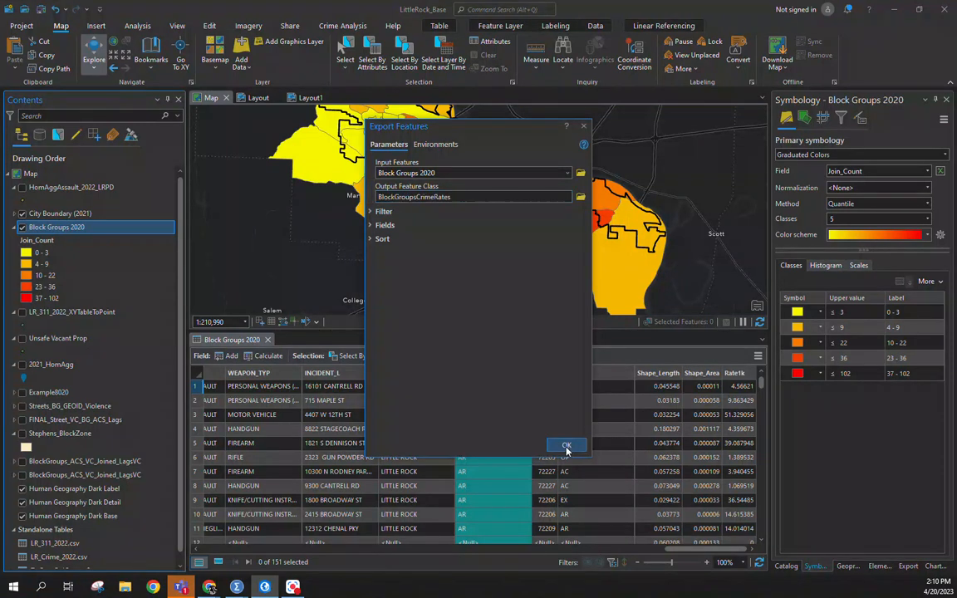
{"action": "left_click", "coordinate": [564, 446]}
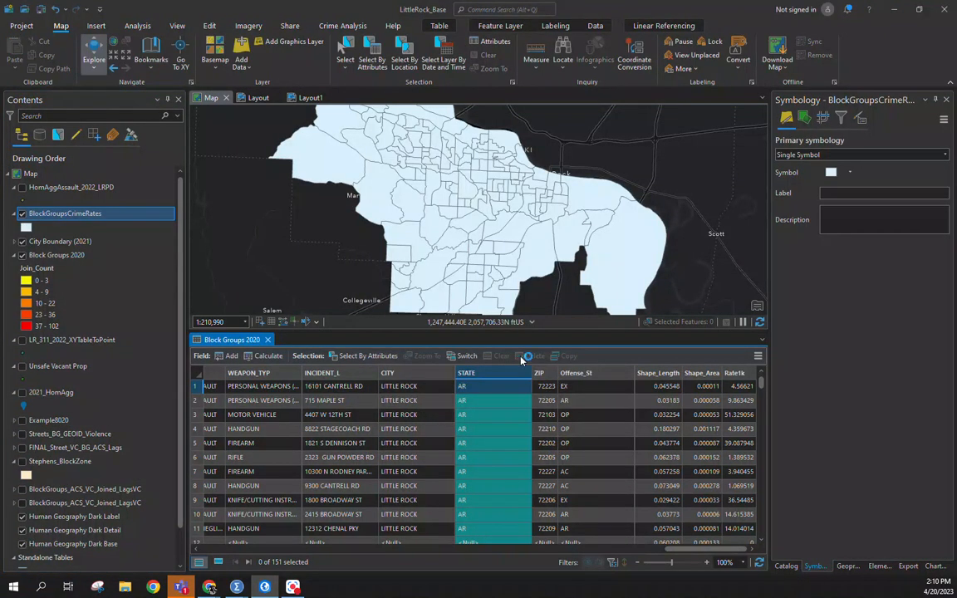
Step: Hide the Block Groups 2020 layer, and replace its open attribute table with the BlockGroupsCrimeRates table
{"action": "left_click", "coordinate": [22, 256]}
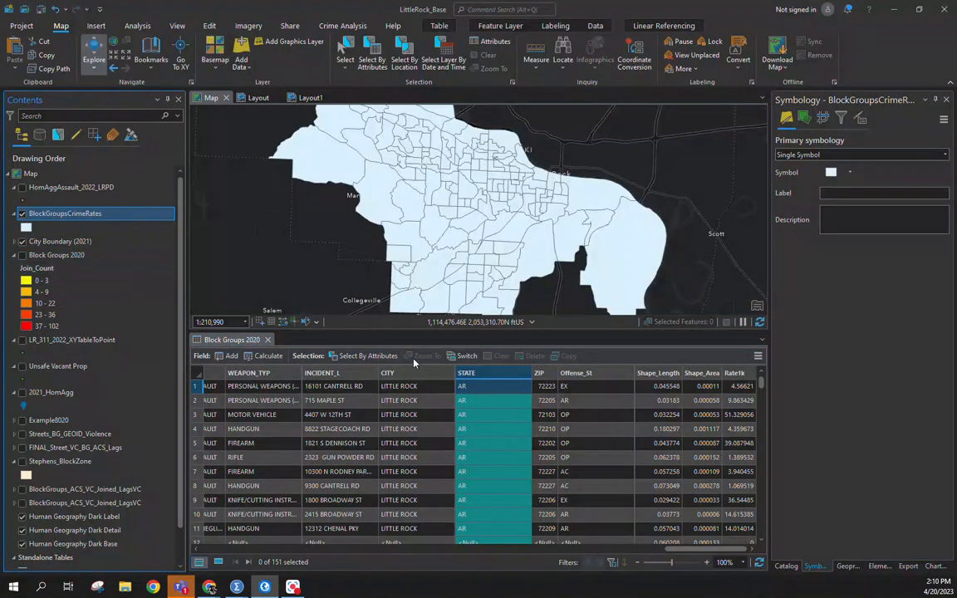
{"action": "left_click", "coordinate": [266, 339]}
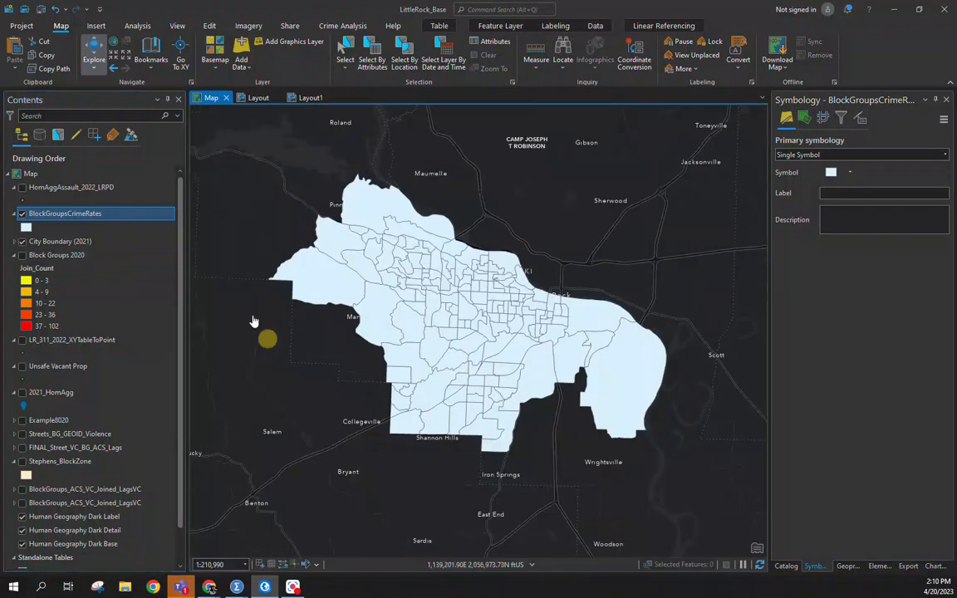
{"action": "right_click", "coordinate": [82, 217]}
{"action": "left_click", "coordinate": [116, 206]}
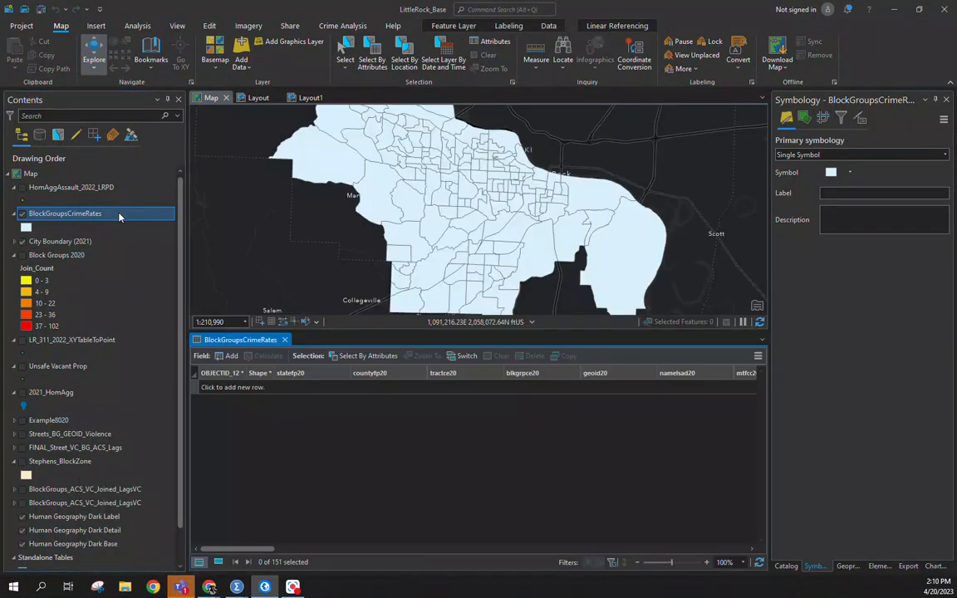
Step: Delete the CITY field from the BlockGroupsCrimeRates attribute table
{"action": "left_click_drag", "start_coordinate": [248, 549], "coordinate": [706, 570]}
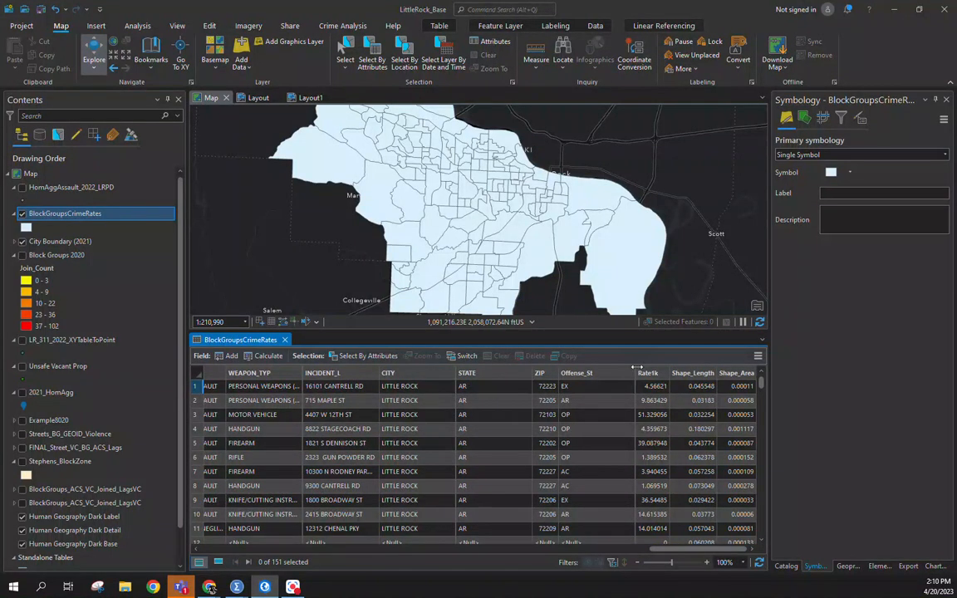
{"action": "left_click", "coordinate": [418, 377]}
{"action": "right_click", "coordinate": [419, 376]}
{"action": "left_click", "coordinate": [425, 381]}
{"action": "left_click", "coordinate": [518, 313]}
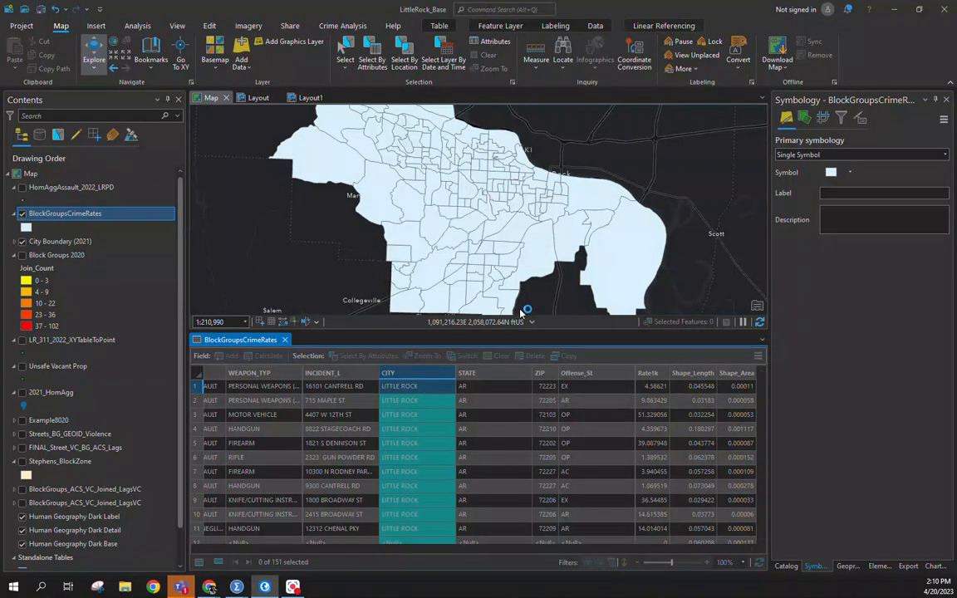
Step: Delete the OFFENSE_CO field from the BlockGroupsCrimeRates attribute table
{"action": "scroll", "coordinate": [458, 405], "scroll_direction": "right", "scroll_amount": 3}
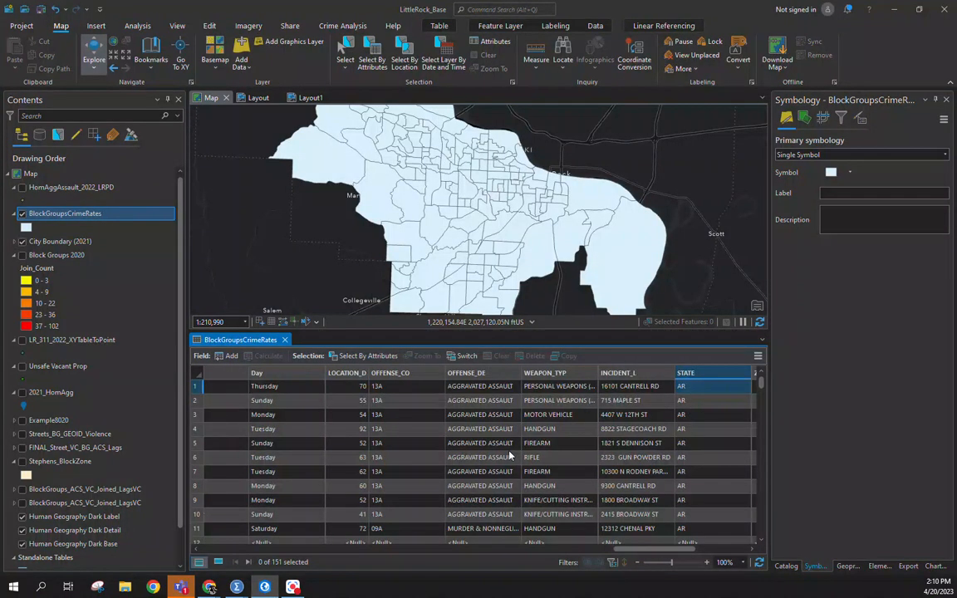
{"action": "left_click", "coordinate": [385, 373]}
{"action": "right_click", "coordinate": [391, 373]}
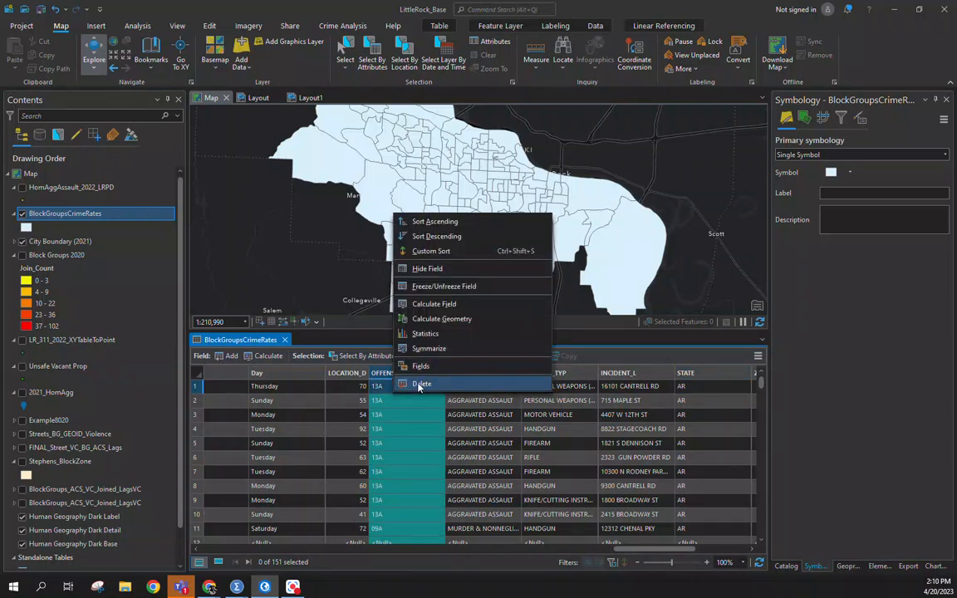
{"action": "left_click", "coordinate": [421, 383]}
{"action": "left_click", "coordinate": [518, 313]}
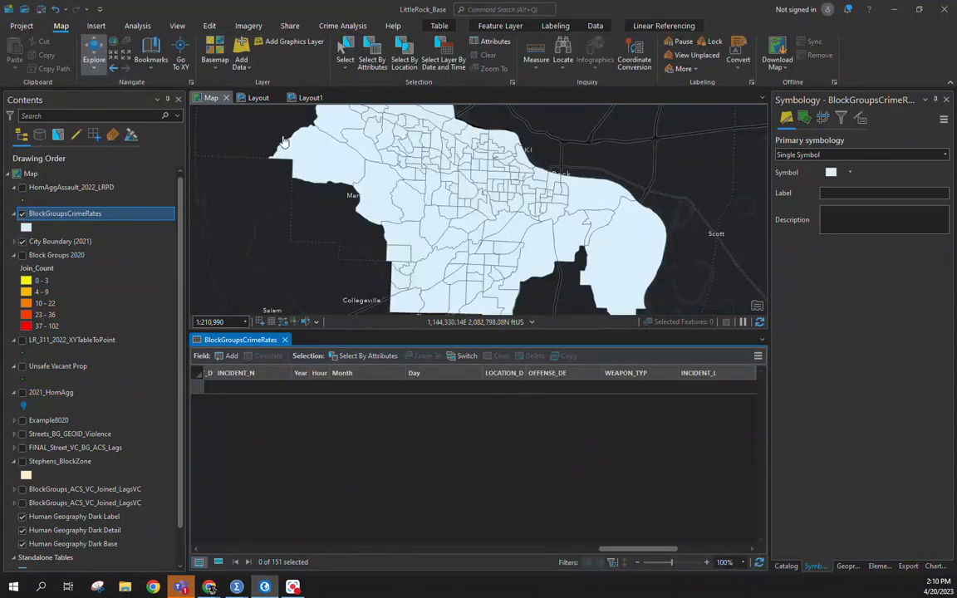
{"action": "left_click_drag", "start_coordinate": [637, 549], "coordinate": [713, 546]}
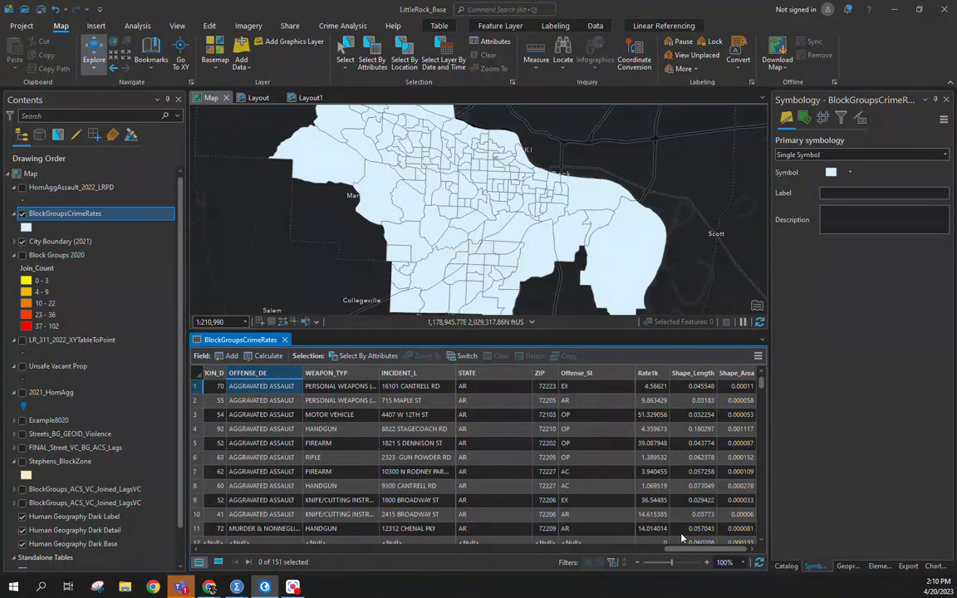
Step: Symbolize BlockGroupsCrimeRates with graduated colors by the Rate1k field, and move the City Boundary (2021) layer above it
{"action": "left_click", "coordinate": [30, 231]}
{"action": "left_click", "coordinate": [804, 161]}
{"action": "left_click", "coordinate": [801, 256]}
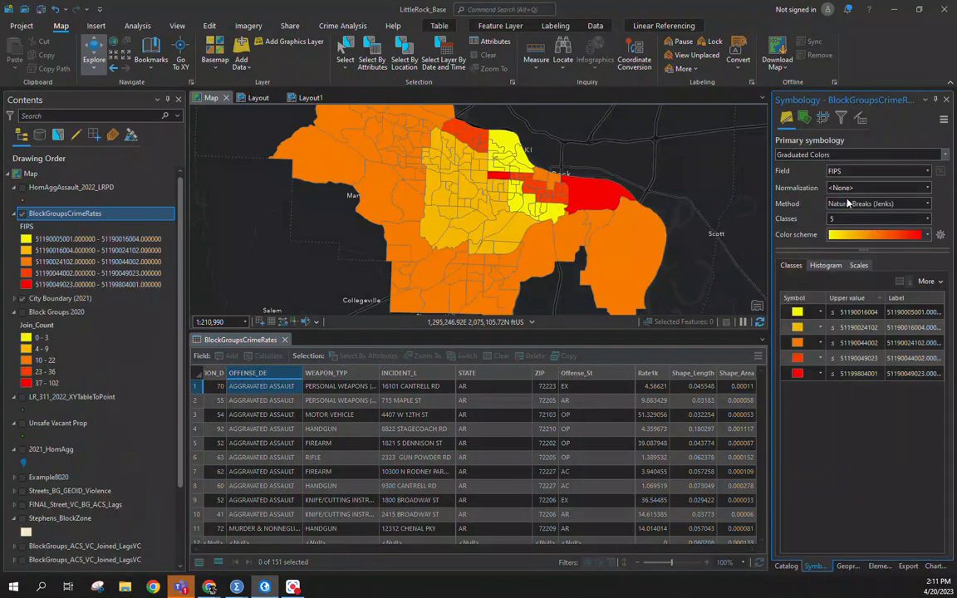
{"action": "left_click", "coordinate": [919, 171]}
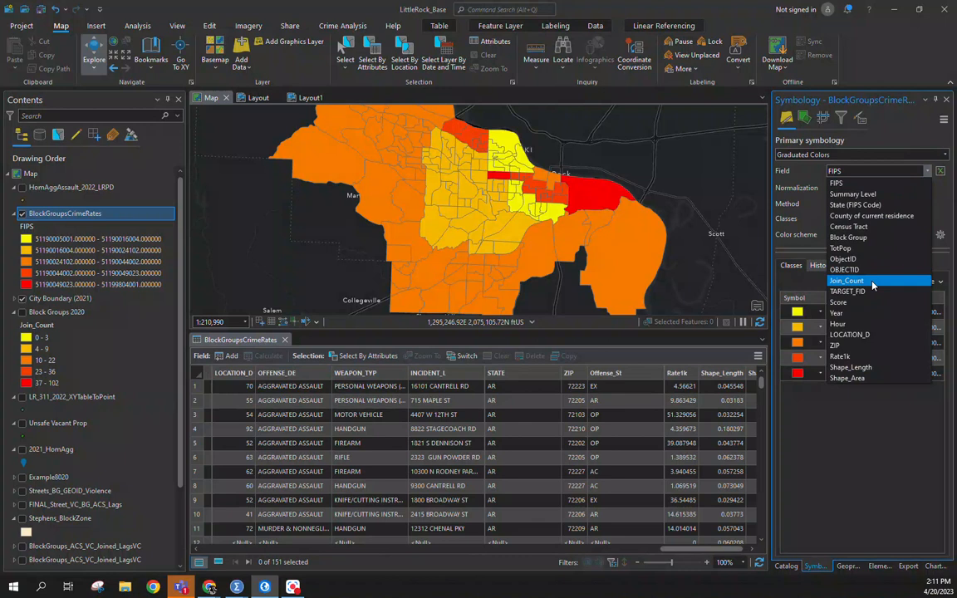
{"action": "left_click", "coordinate": [855, 356]}
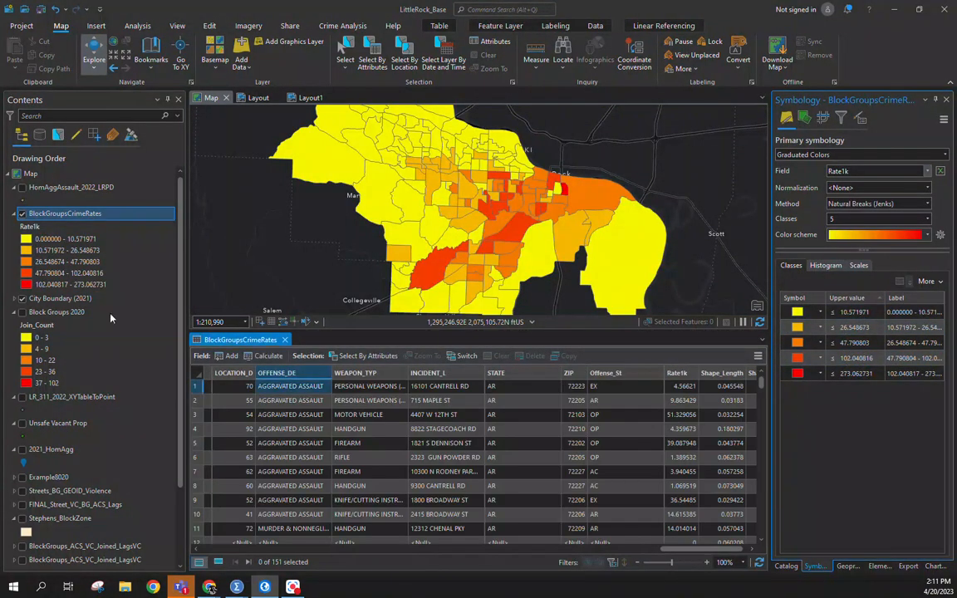
{"action": "left_click", "coordinate": [55, 297]}
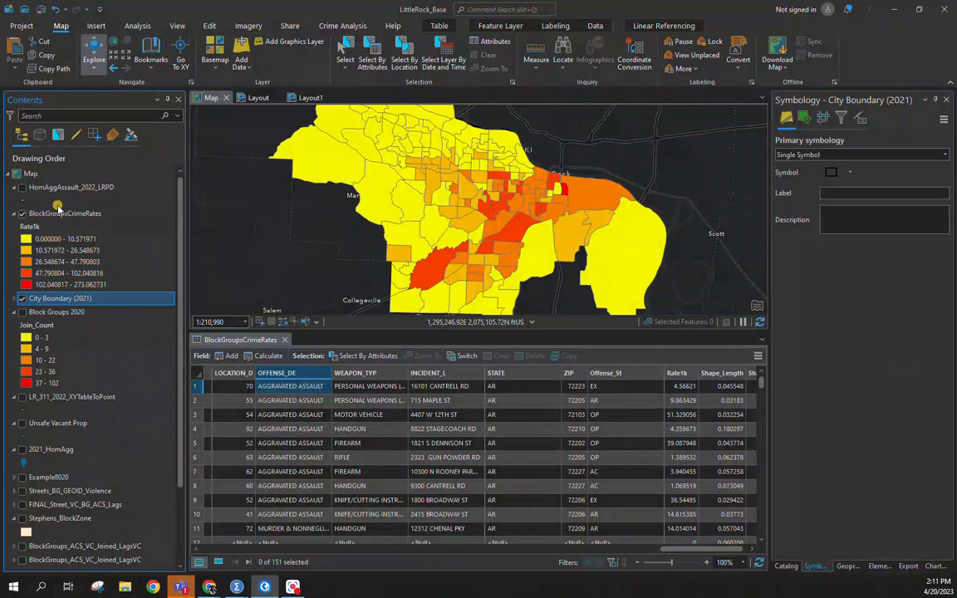
{"action": "left_click_drag", "start_coordinate": [39, 214], "coordinate": [39, 210]}
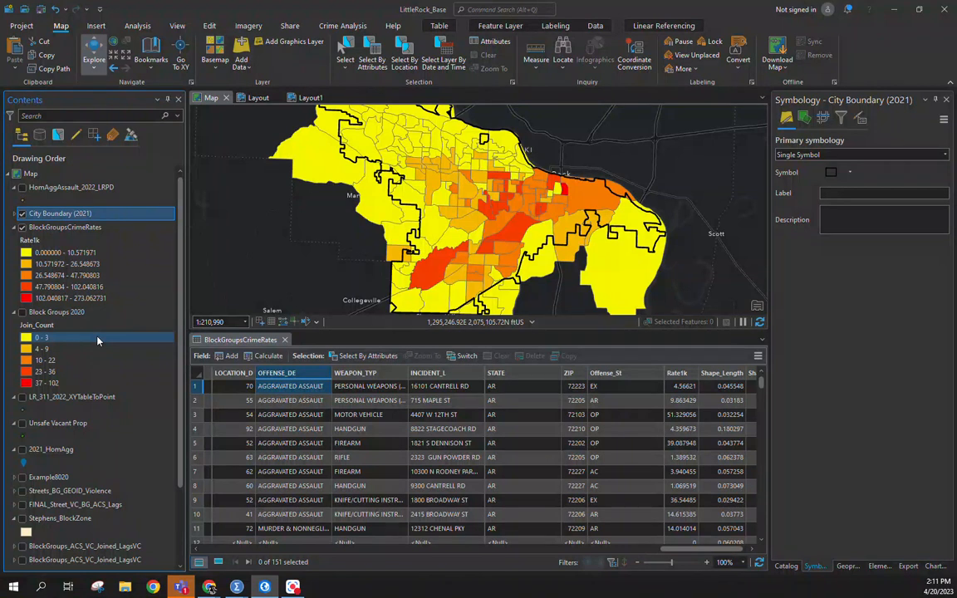
Step: Classify the BlockGroupsCrimeRates symbology by Quantile and apply the cream-to-dark-red color scheme
{"action": "left_click", "coordinate": [58, 226]}
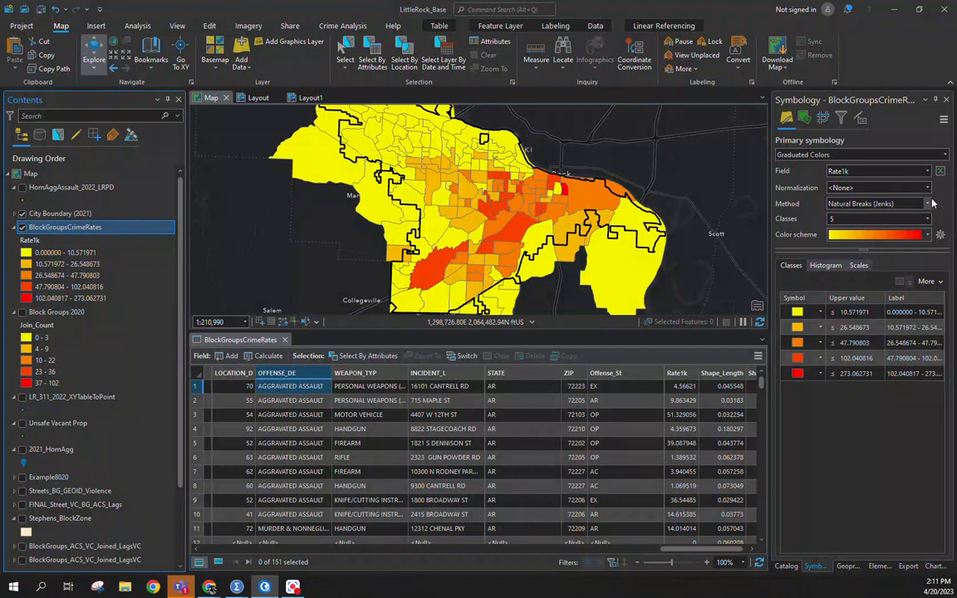
{"action": "left_click", "coordinate": [872, 203]}
{"action": "left_click", "coordinate": [894, 276]}
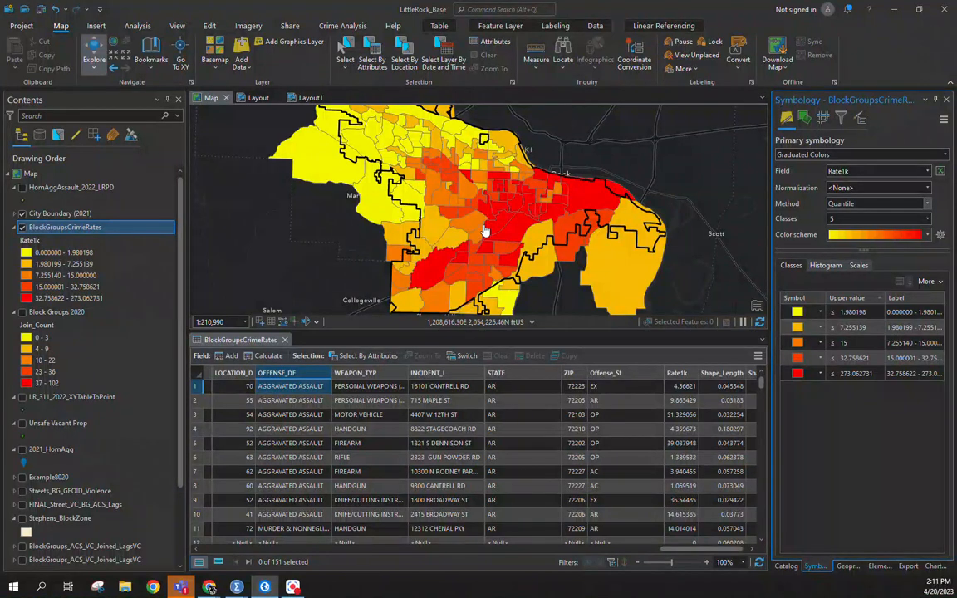
{"action": "left_click", "coordinate": [916, 236]}
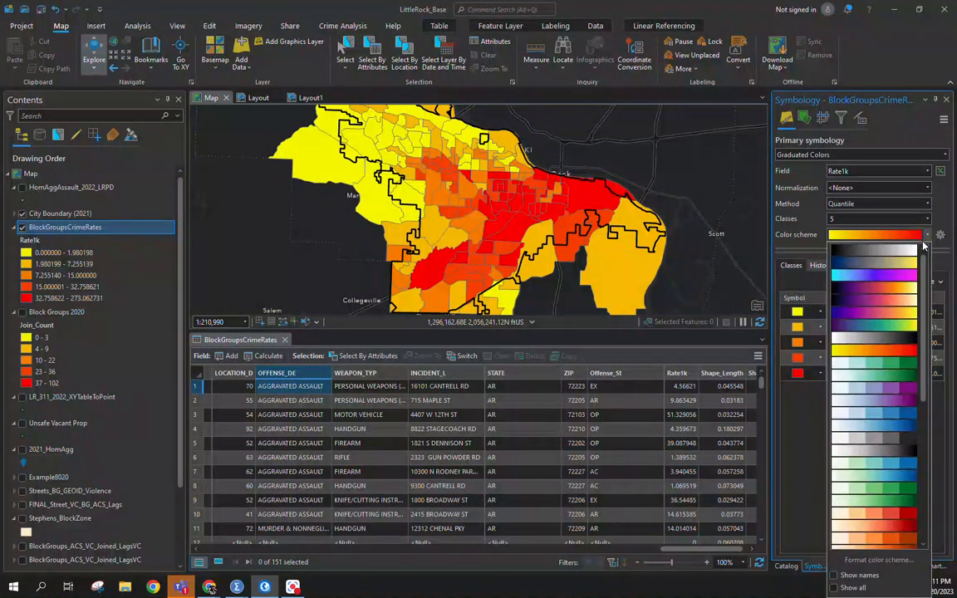
{"action": "left_click", "coordinate": [913, 478]}
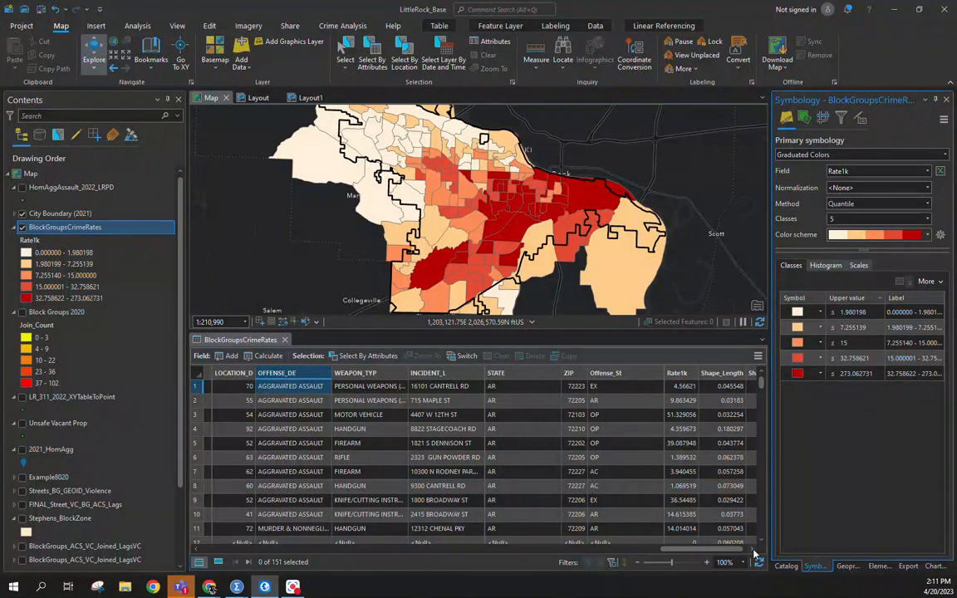
{"action": "scroll", "coordinate": [664, 494], "scroll_direction": "right", "scroll_amount": 2}
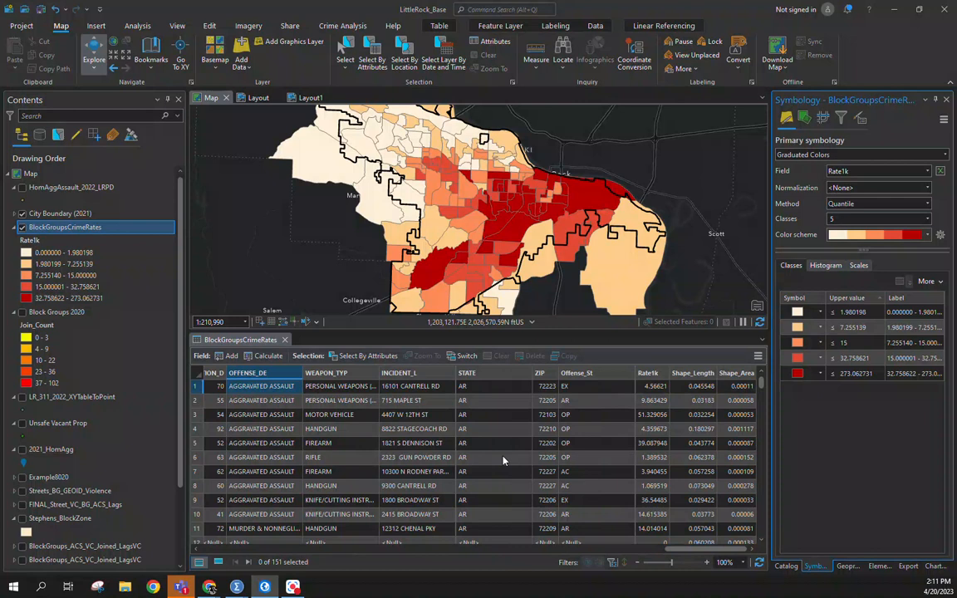